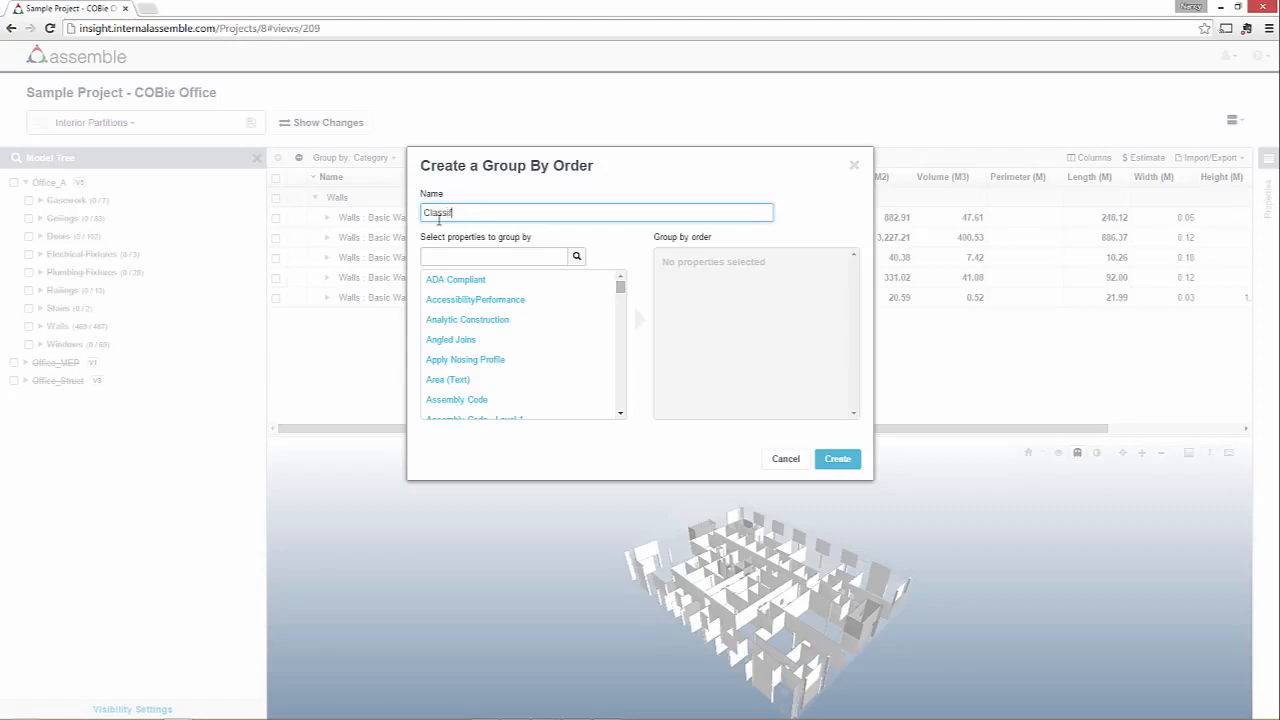
Create a group-by order named Classification Codes that groups by Assembly Code - Level 1 through Level 5 in sequence
{"action": "type", "text": "icati"}
{"action": "type", "text": "Ass"}
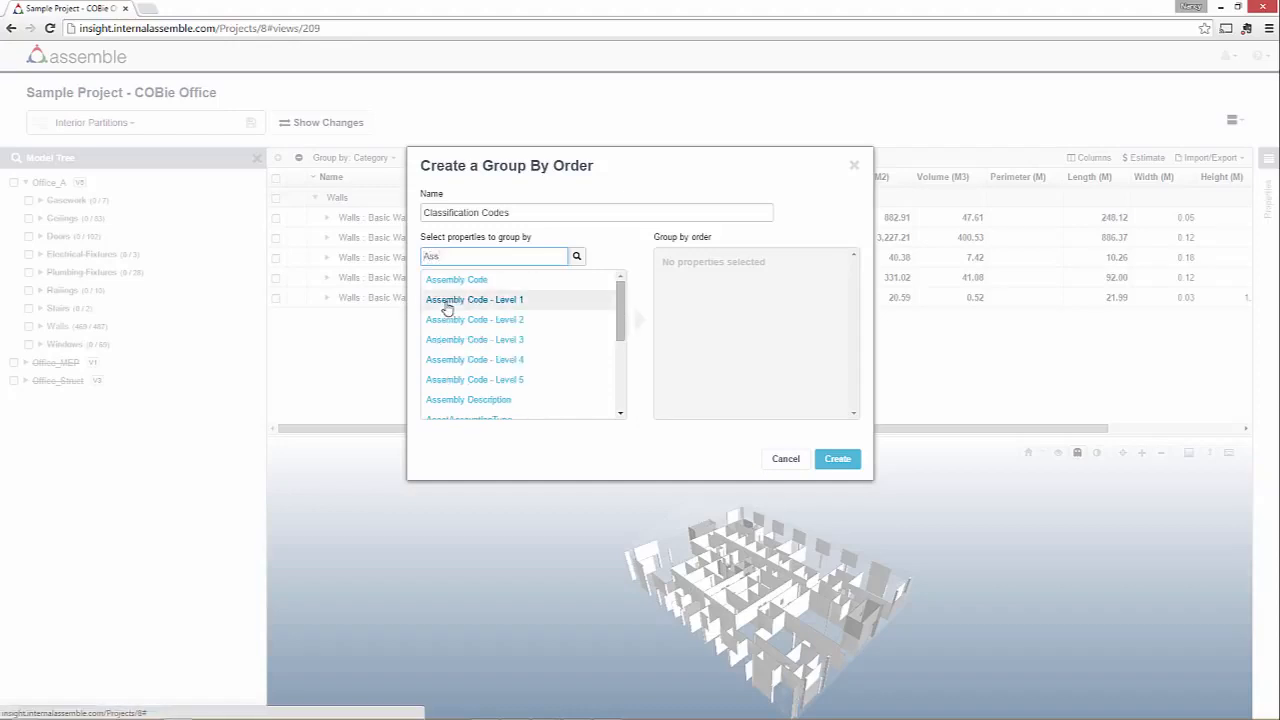
{"action": "left_click", "coordinate": [447, 301]}
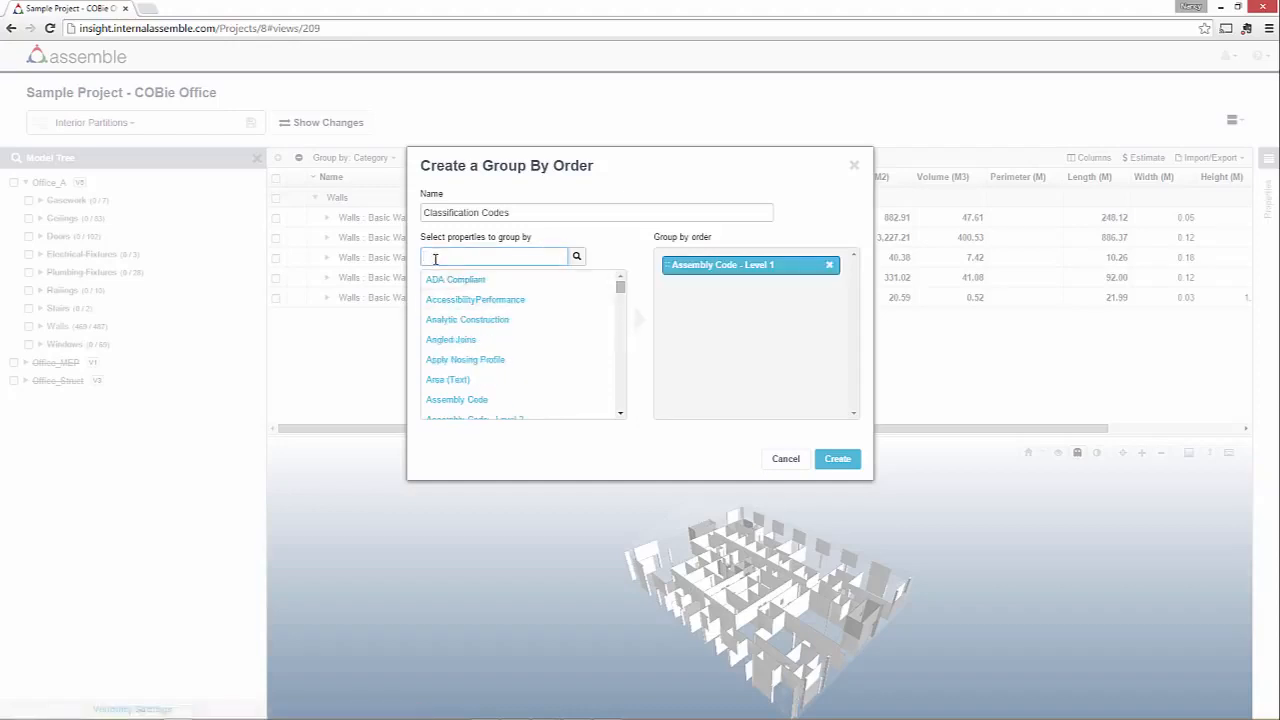
{"action": "type", "text": "Ass"}
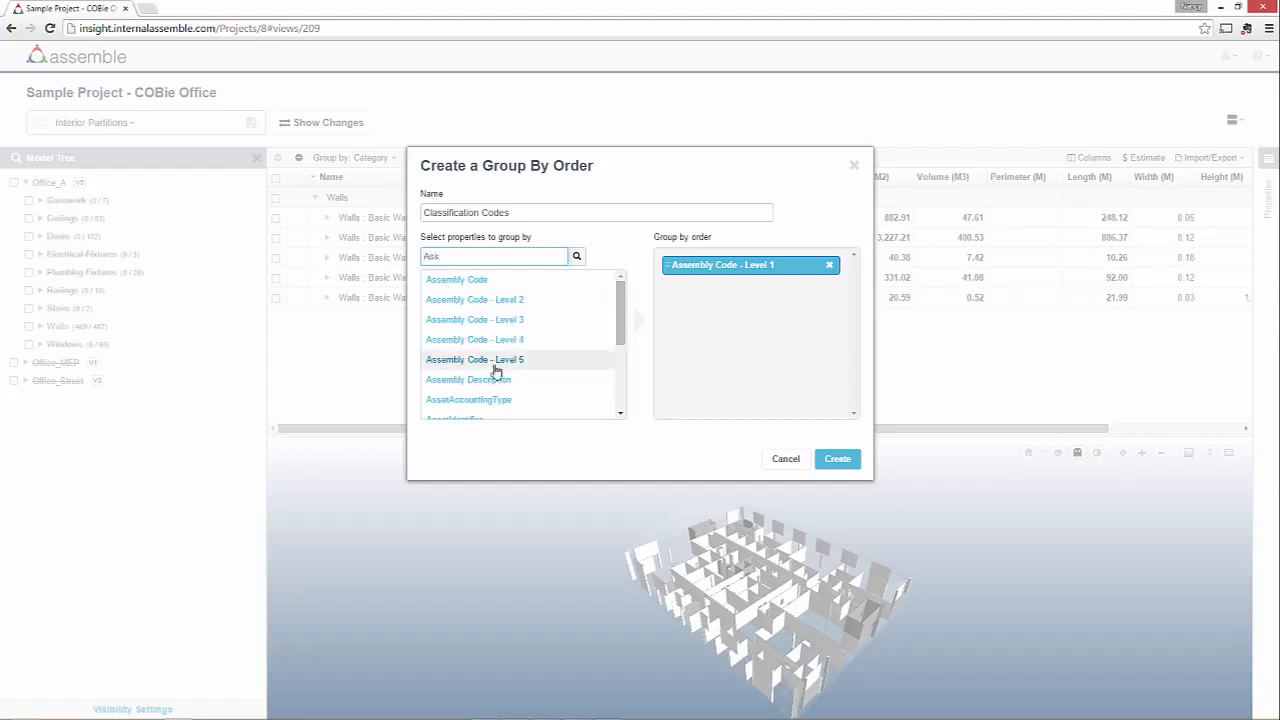
{"action": "left_click", "coordinate": [488, 299]}
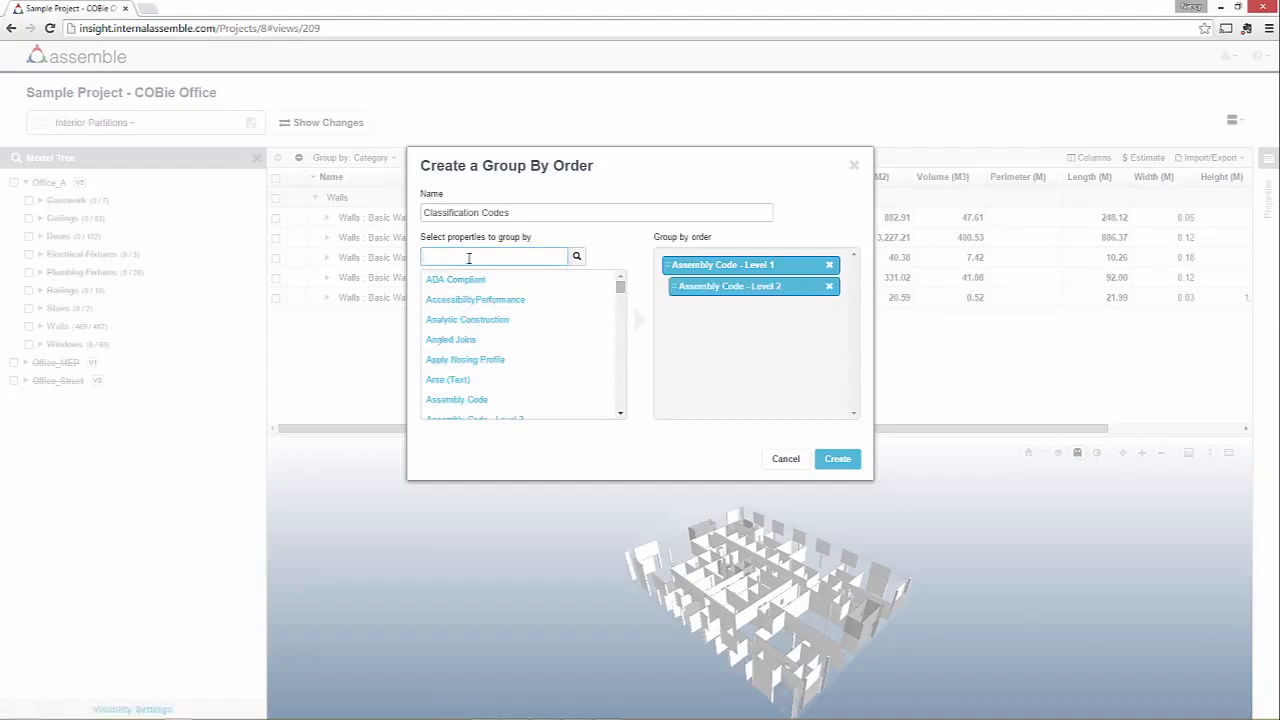
{"action": "type", "text": "Assem"}
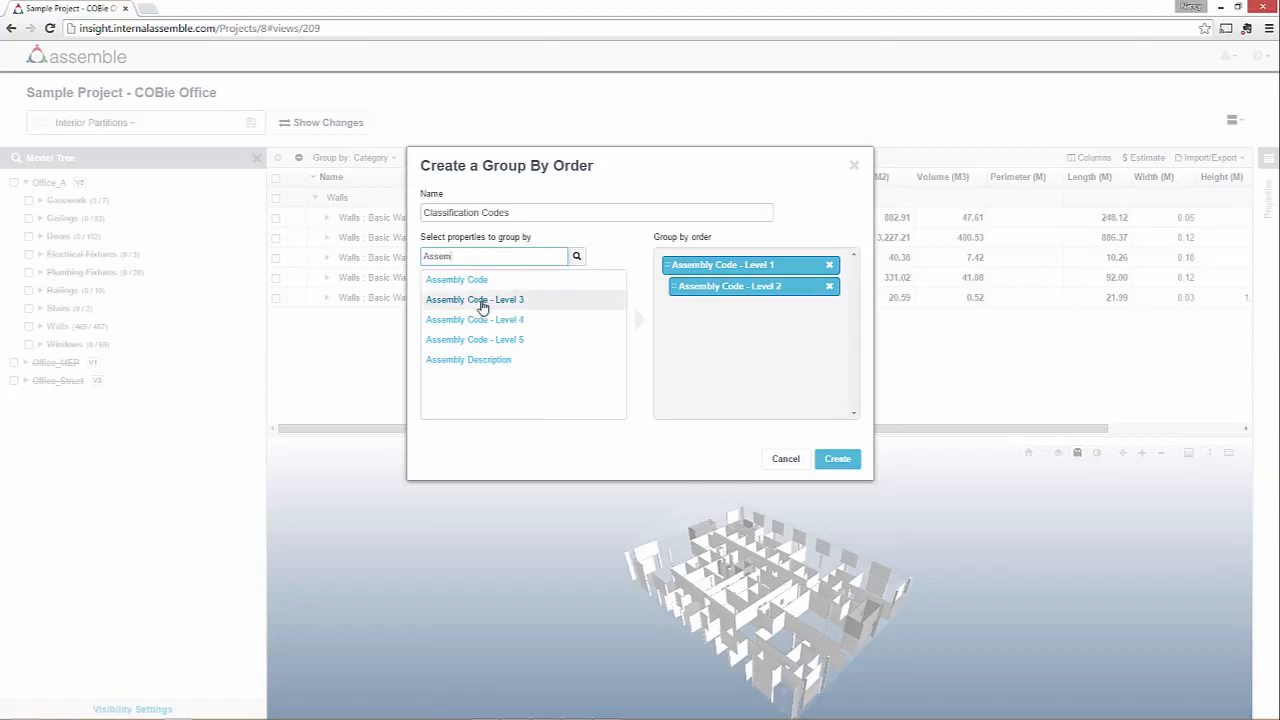
{"action": "left_click", "coordinate": [477, 297]}
{"action": "type", "text": "Ass"}
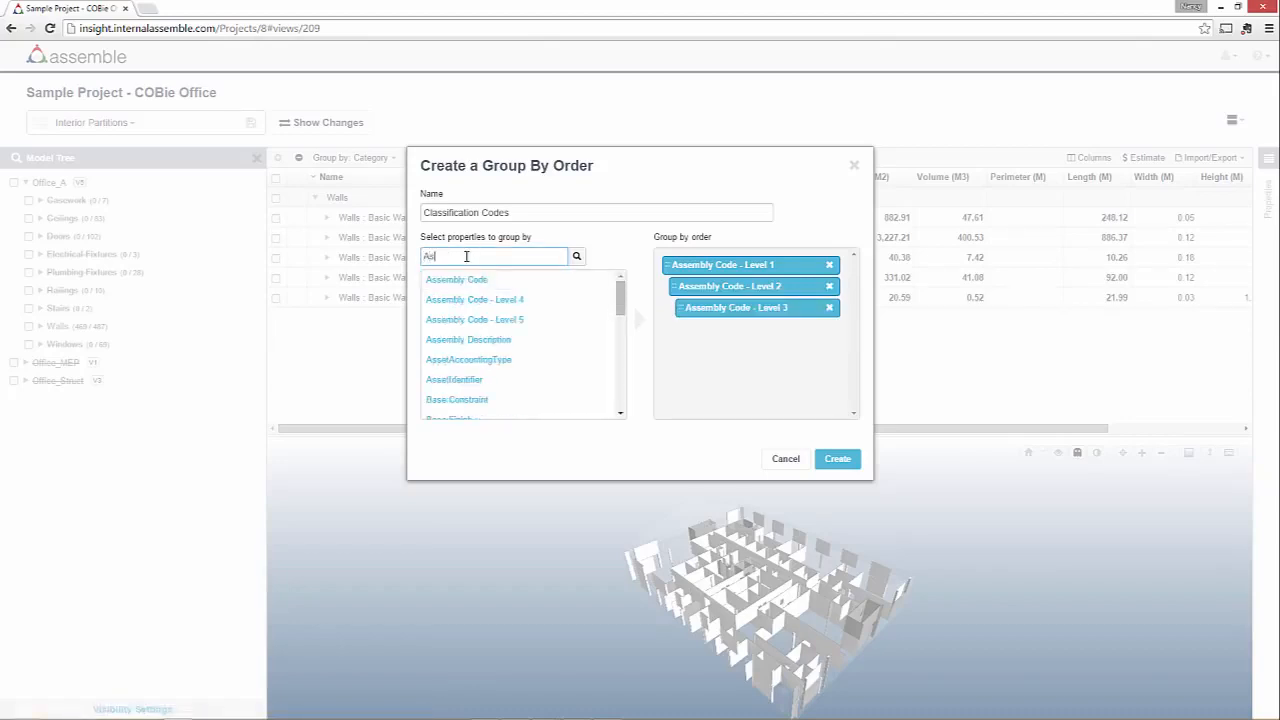
{"action": "left_click", "coordinate": [474, 303]}
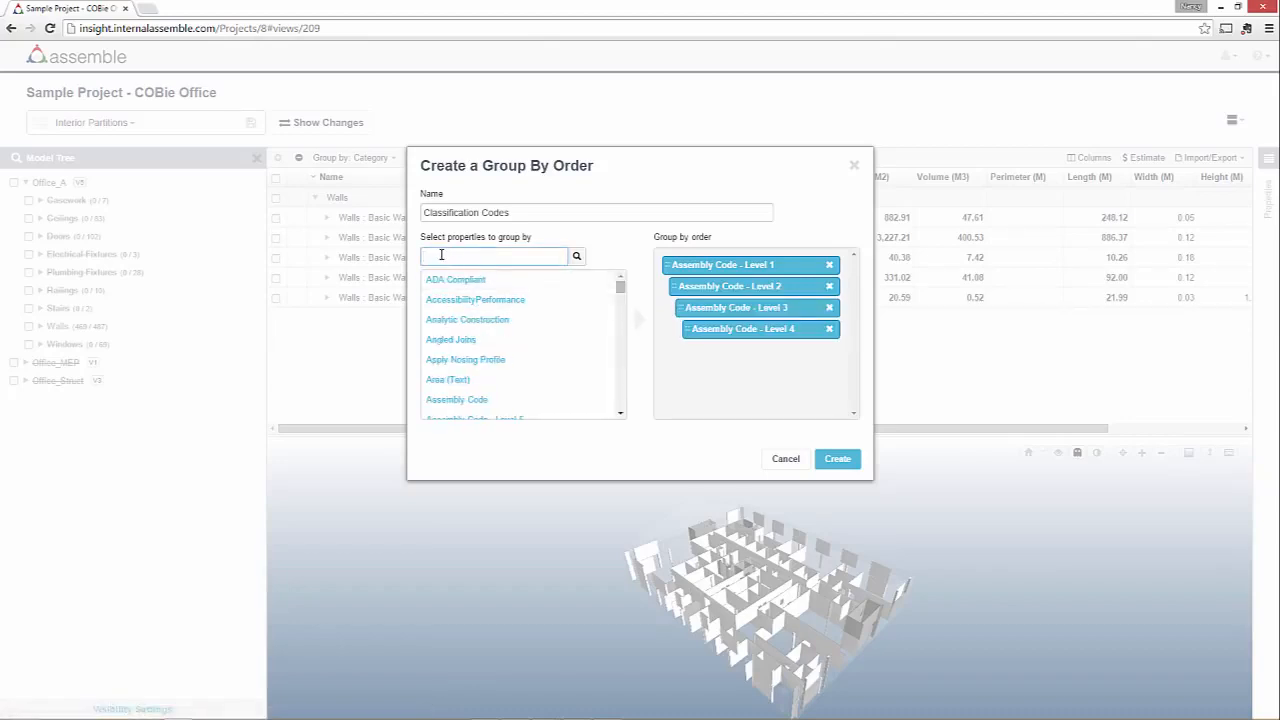
{"action": "type", "text": "Asse"}
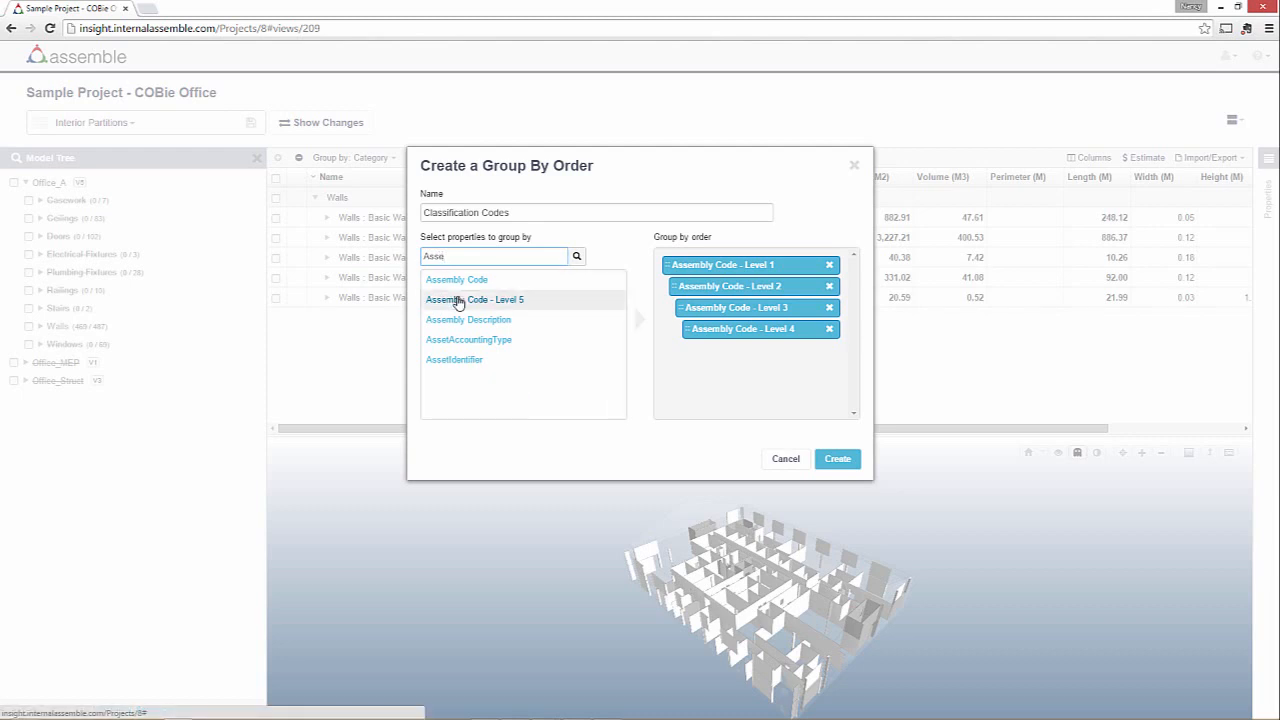
{"action": "left_click", "coordinate": [458, 299]}
{"action": "left_click", "coordinate": [842, 463]}
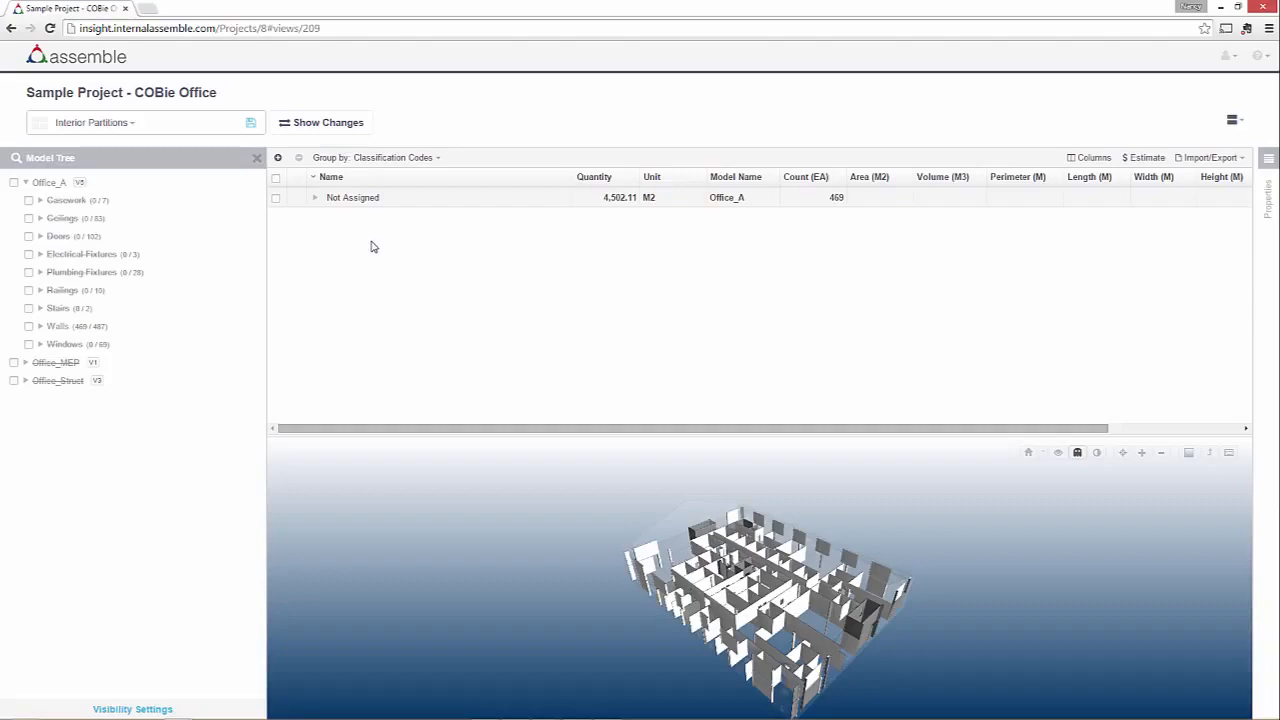
Expand all five nested Not Assigned groups down to the individual interior wall types
{"action": "left_click", "coordinate": [315, 198]}
{"action": "left_click", "coordinate": [327, 218]}
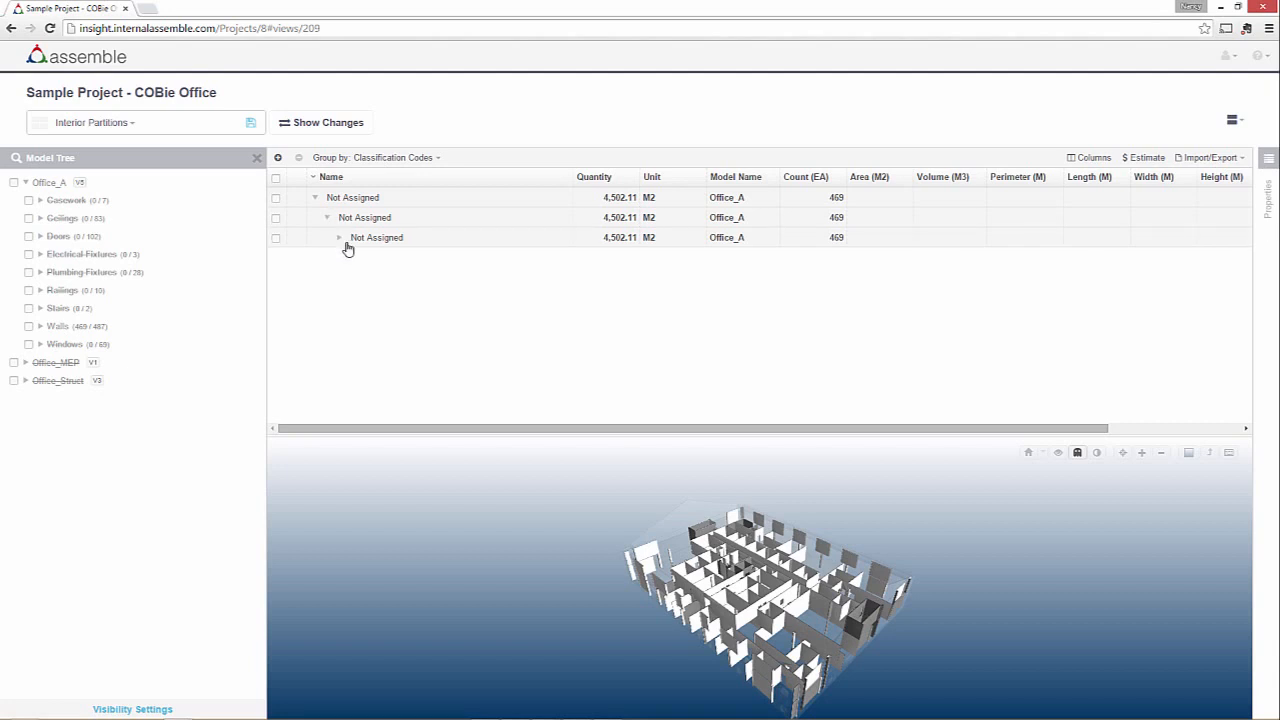
{"action": "left_click", "coordinate": [339, 238]}
{"action": "left_click", "coordinate": [352, 258]}
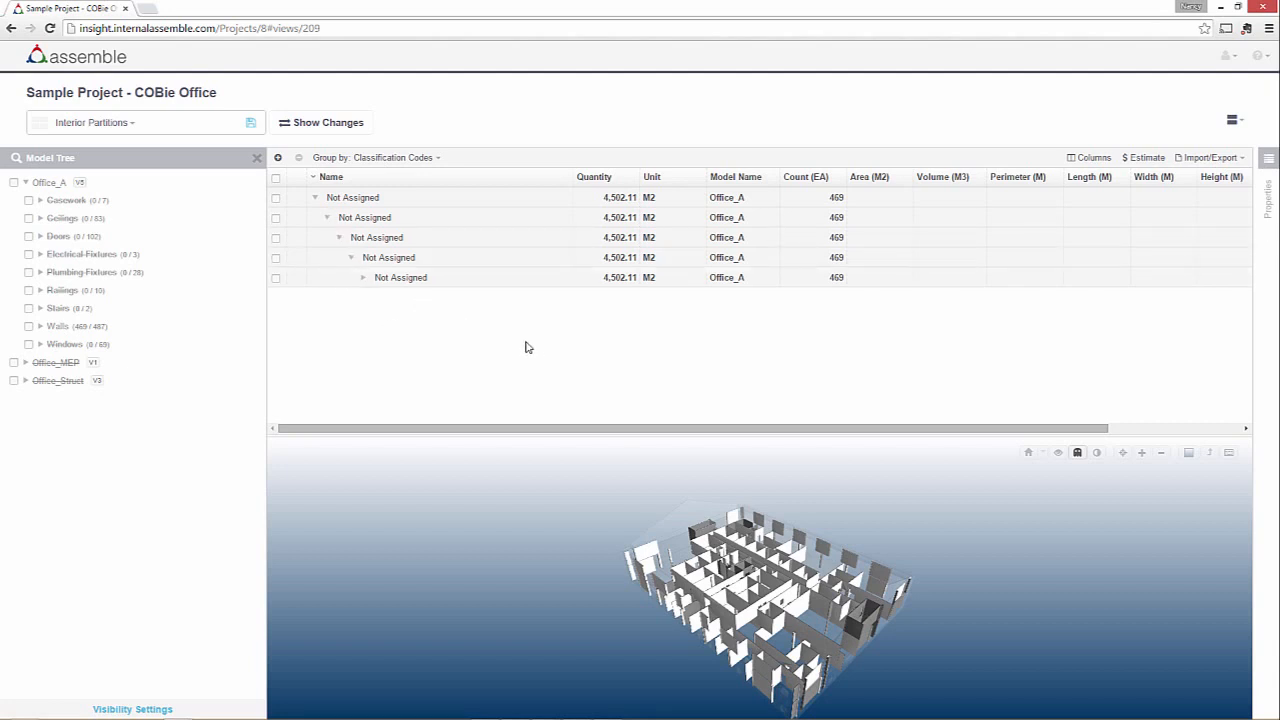
{"action": "left_click", "coordinate": [363, 278]}
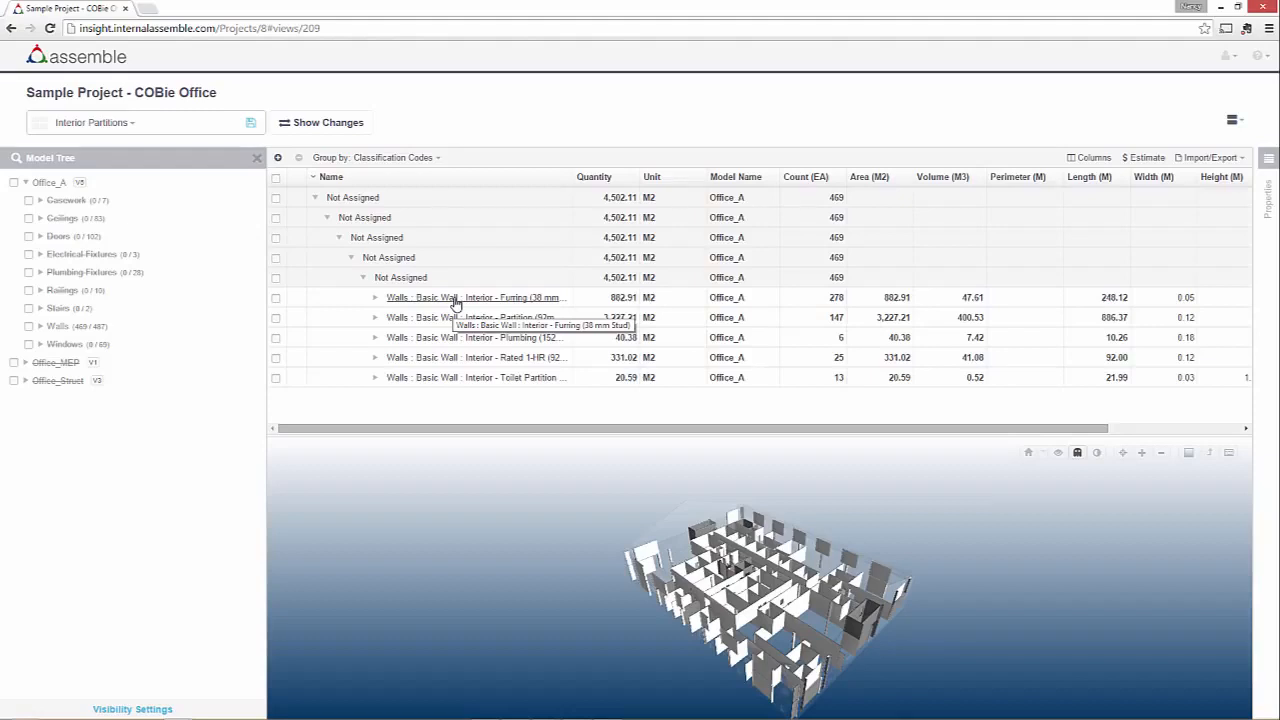
Assign assembly code C1010145 Partitions - Drywall w/ Metal Stud to the Interior - Furring (38 mm Stud) wall type and save
{"action": "left_click", "coordinate": [455, 300]}
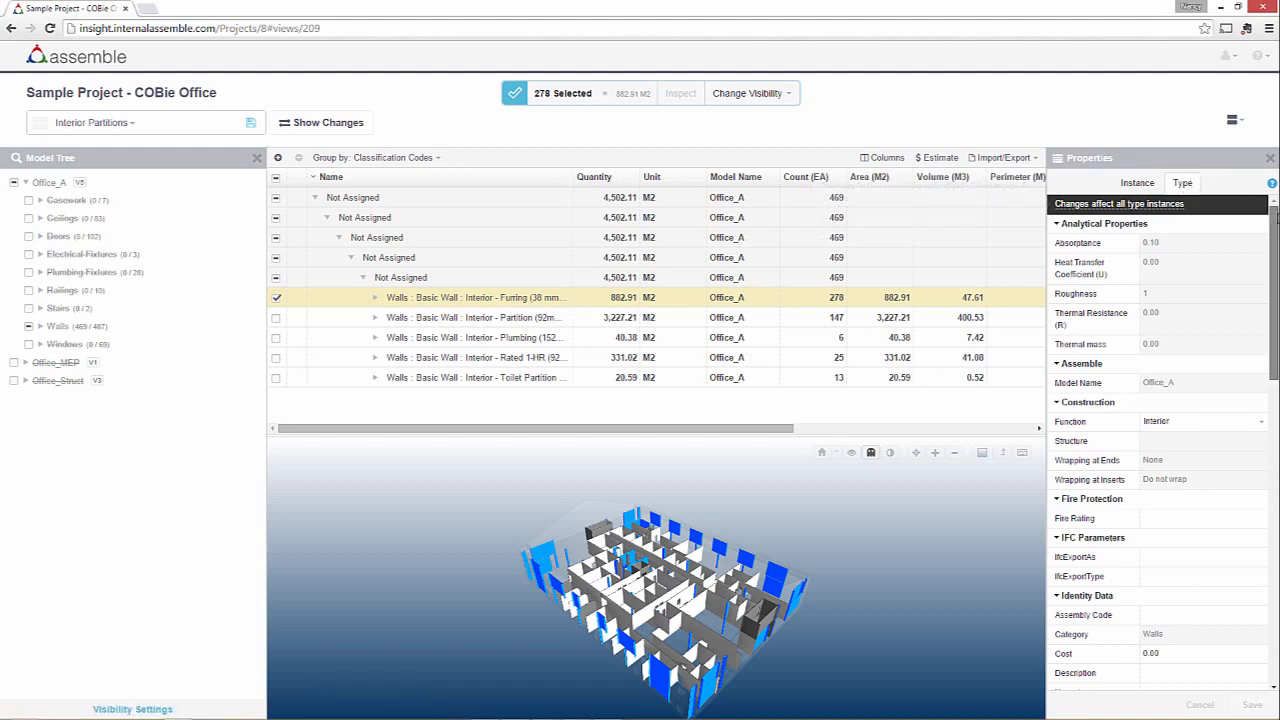
{"action": "scroll", "coordinate": [1275, 205], "scroll_direction": "down", "scroll_amount": 2}
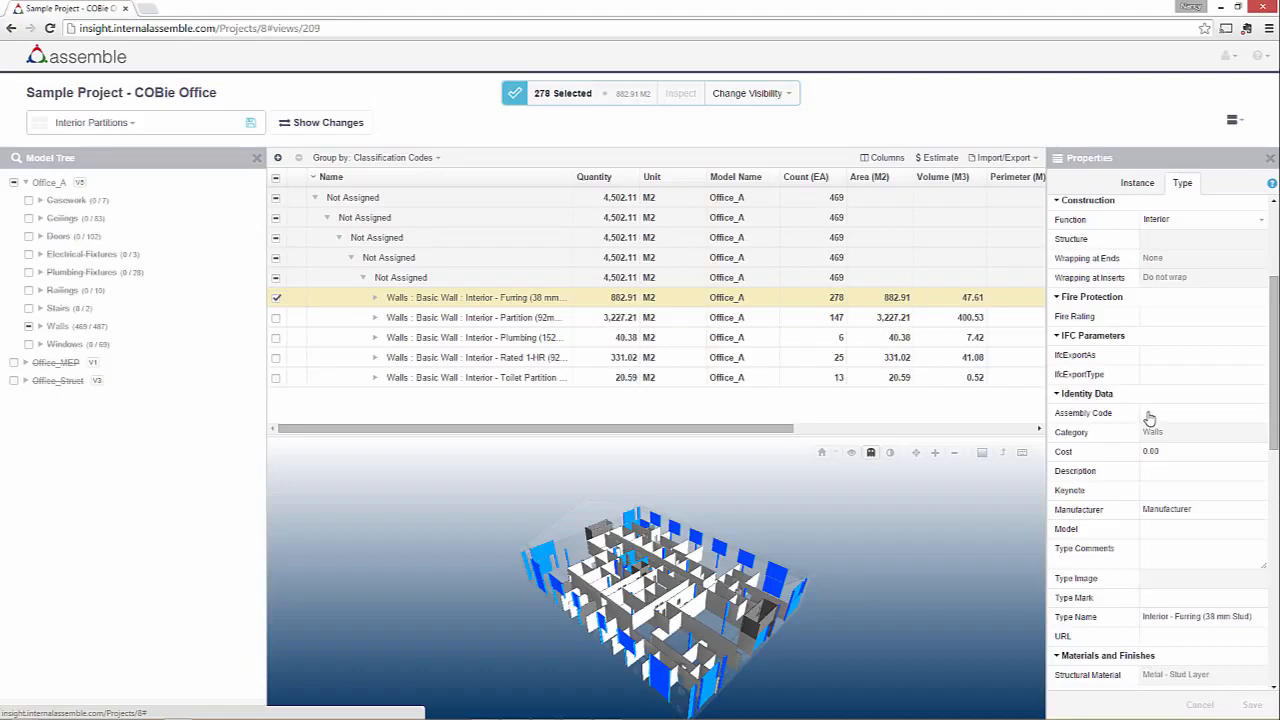
{"action": "left_click", "coordinate": [1149, 415]}
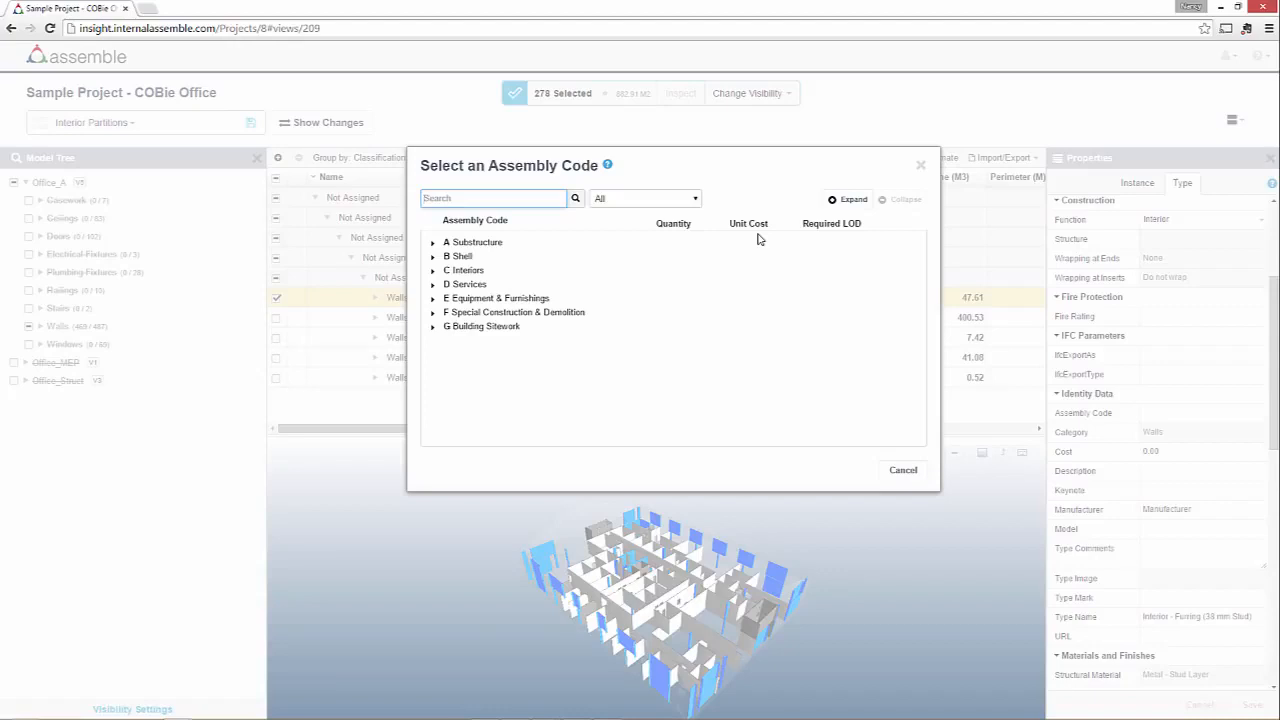
{"action": "left_click", "coordinate": [434, 271]}
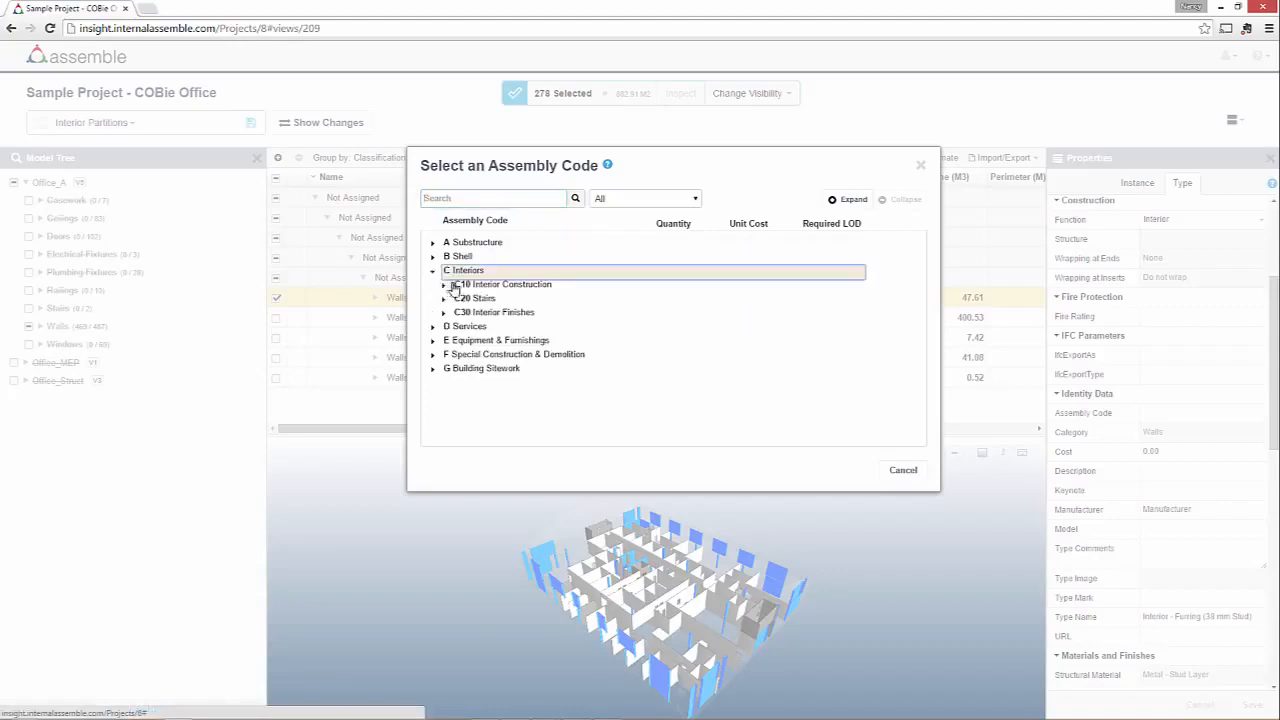
{"action": "left_click", "coordinate": [464, 286]}
{"action": "left_click", "coordinate": [444, 285]}
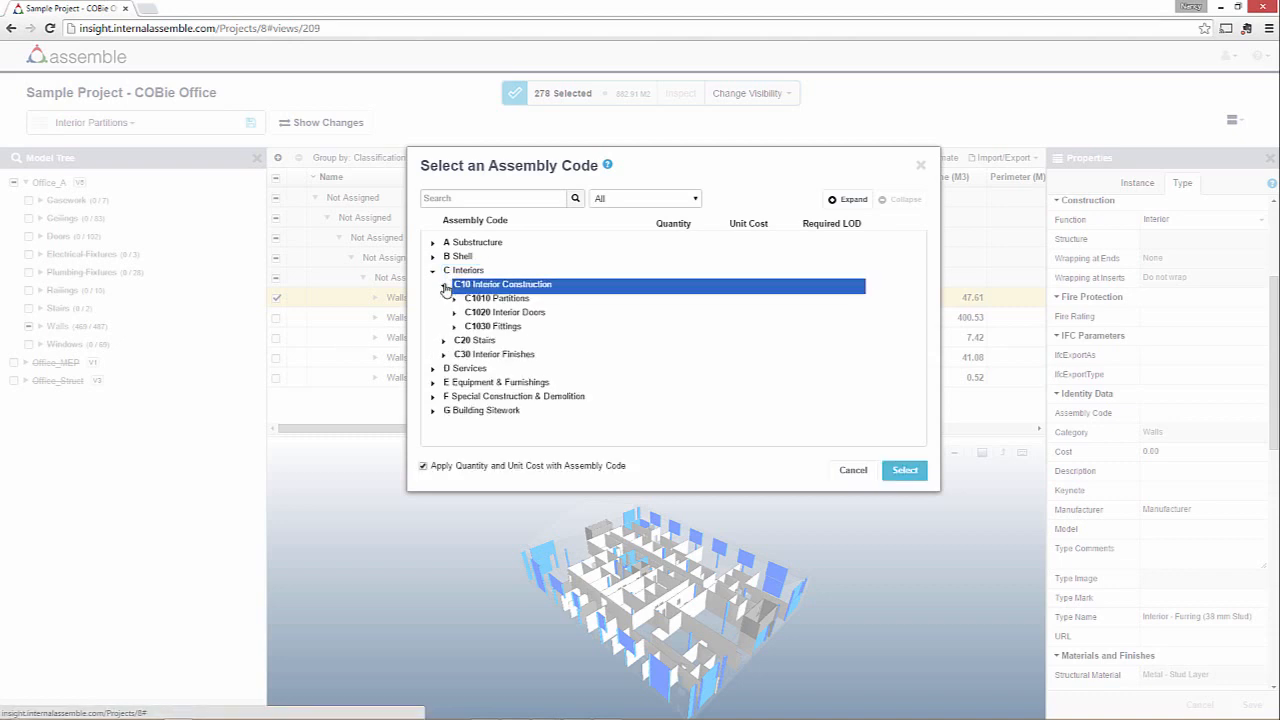
{"action": "left_click", "coordinate": [454, 299]}
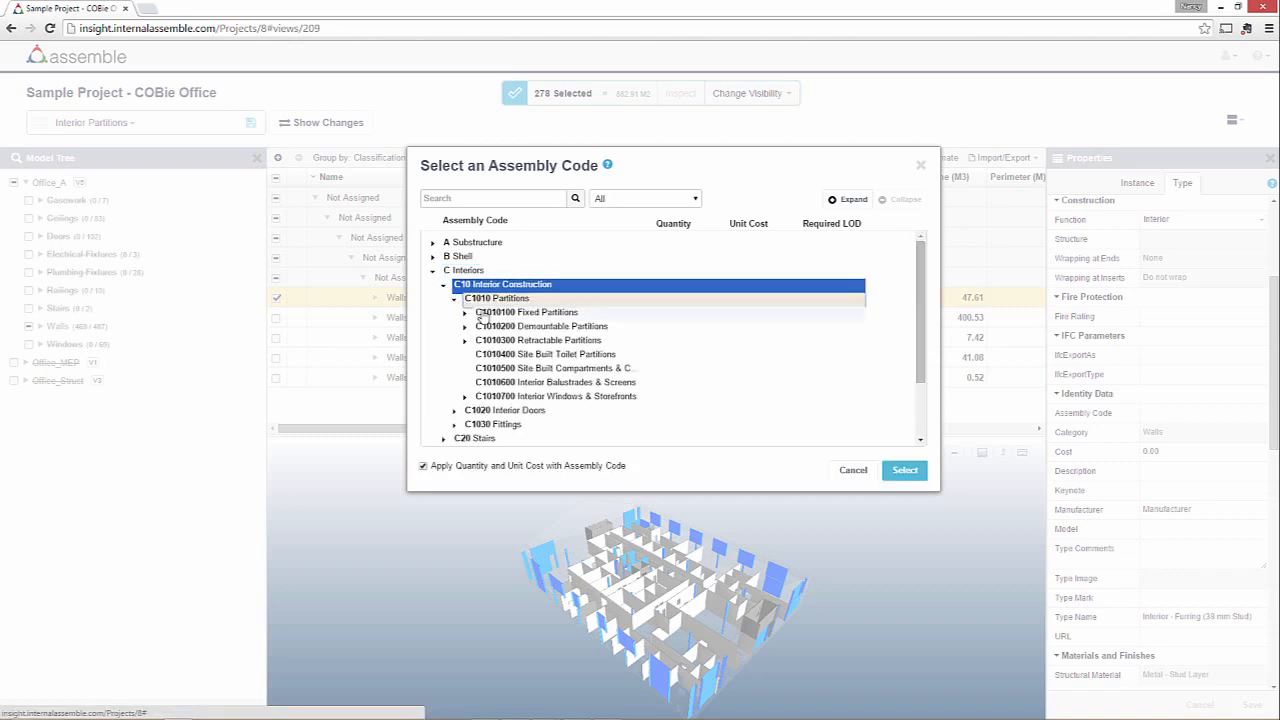
{"action": "left_click", "coordinate": [464, 314]}
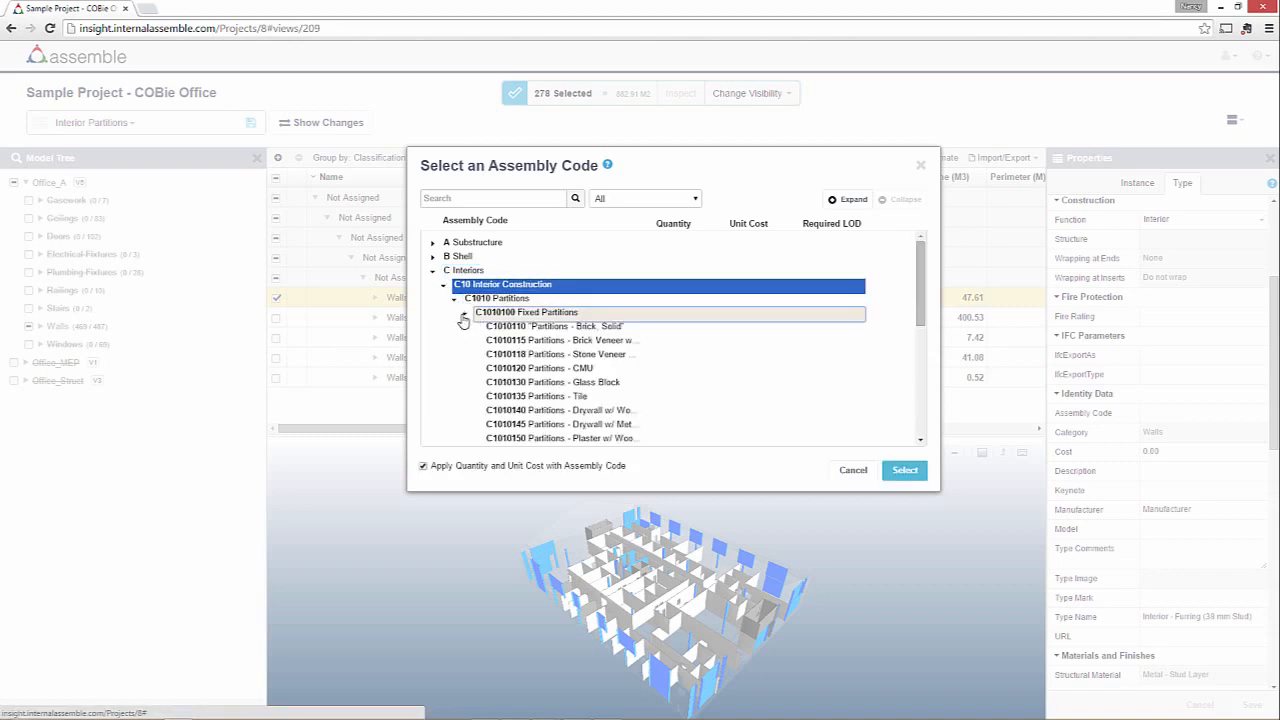
{"action": "left_click", "coordinate": [606, 425]}
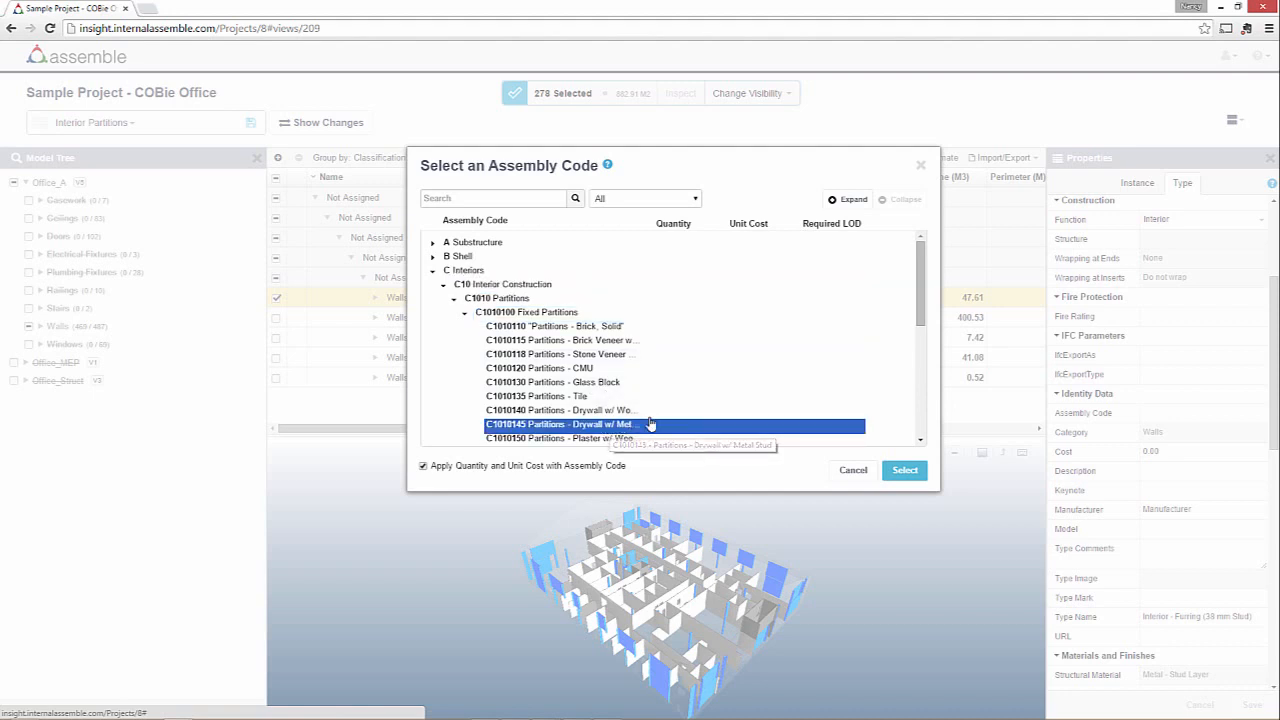
{"action": "left_click", "coordinate": [905, 470]}
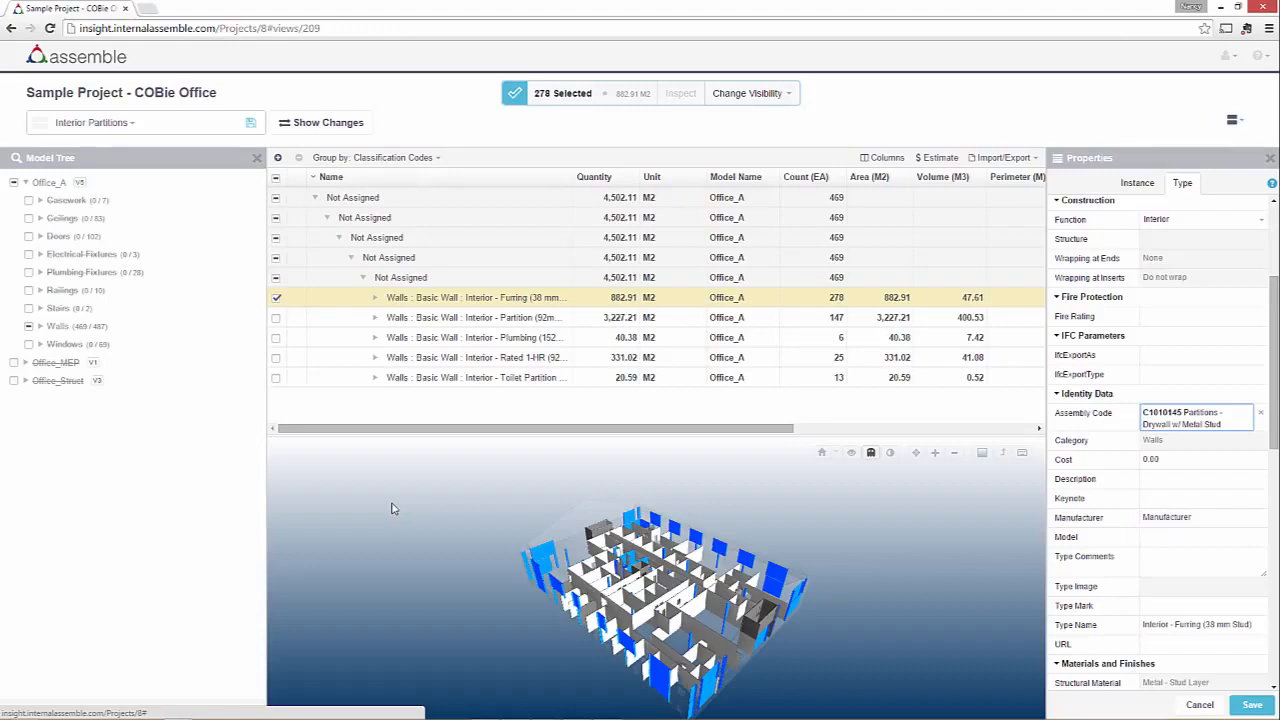
{"action": "left_click", "coordinate": [1268, 705]}
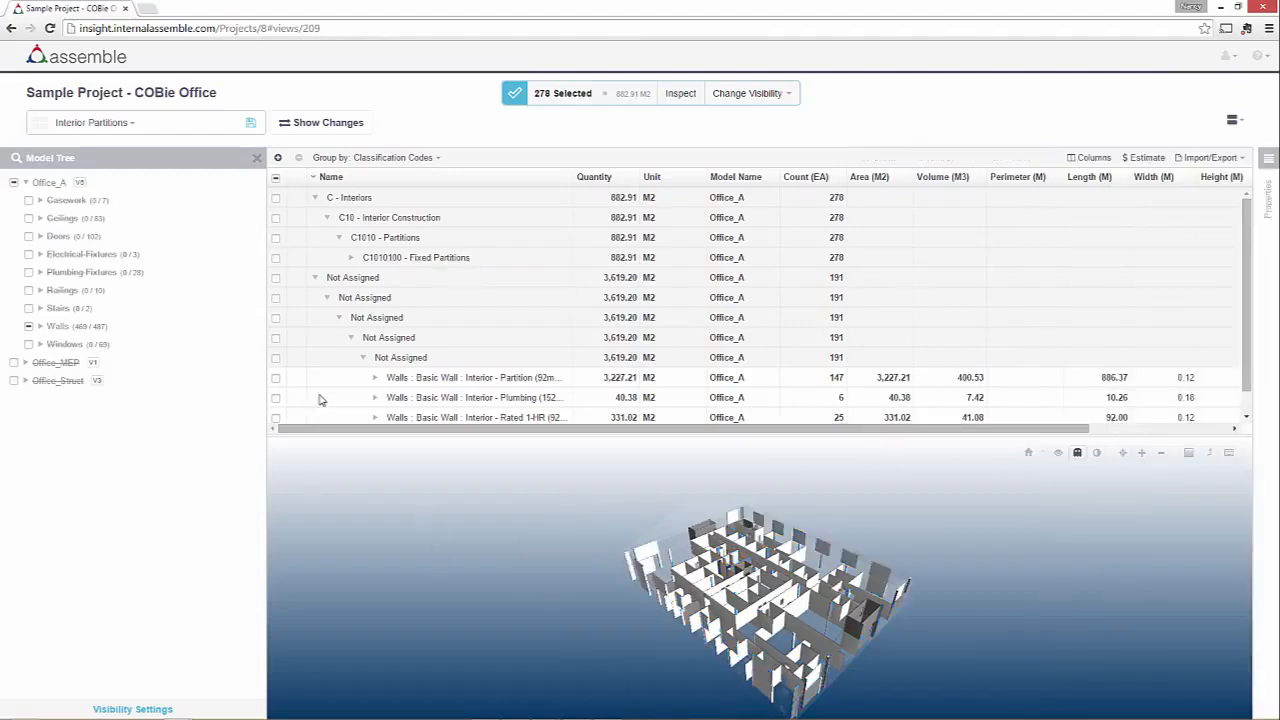
Assign assembly code C1010145 Partitions - Drywall w/ Metal Stud to the Interior - Partition (92mm Stud) wall type and save
{"action": "left_click", "coordinate": [276, 377]}
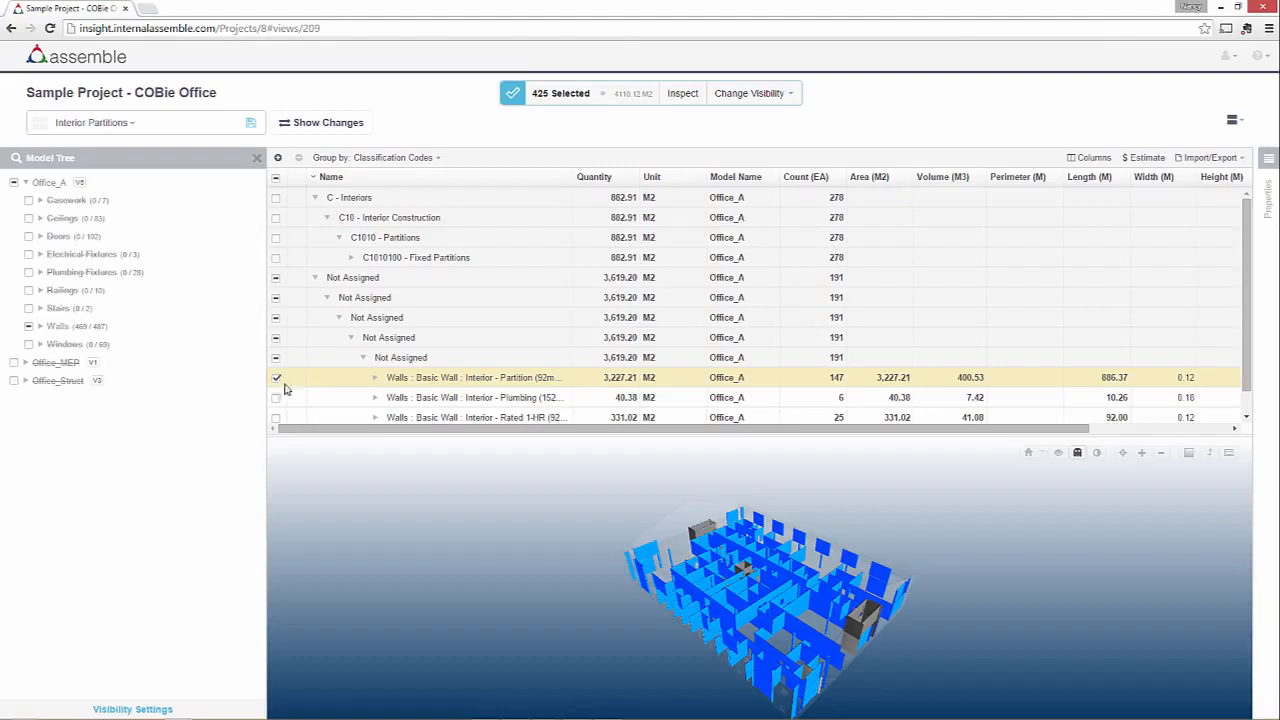
{"action": "left_click", "coordinate": [1266, 195]}
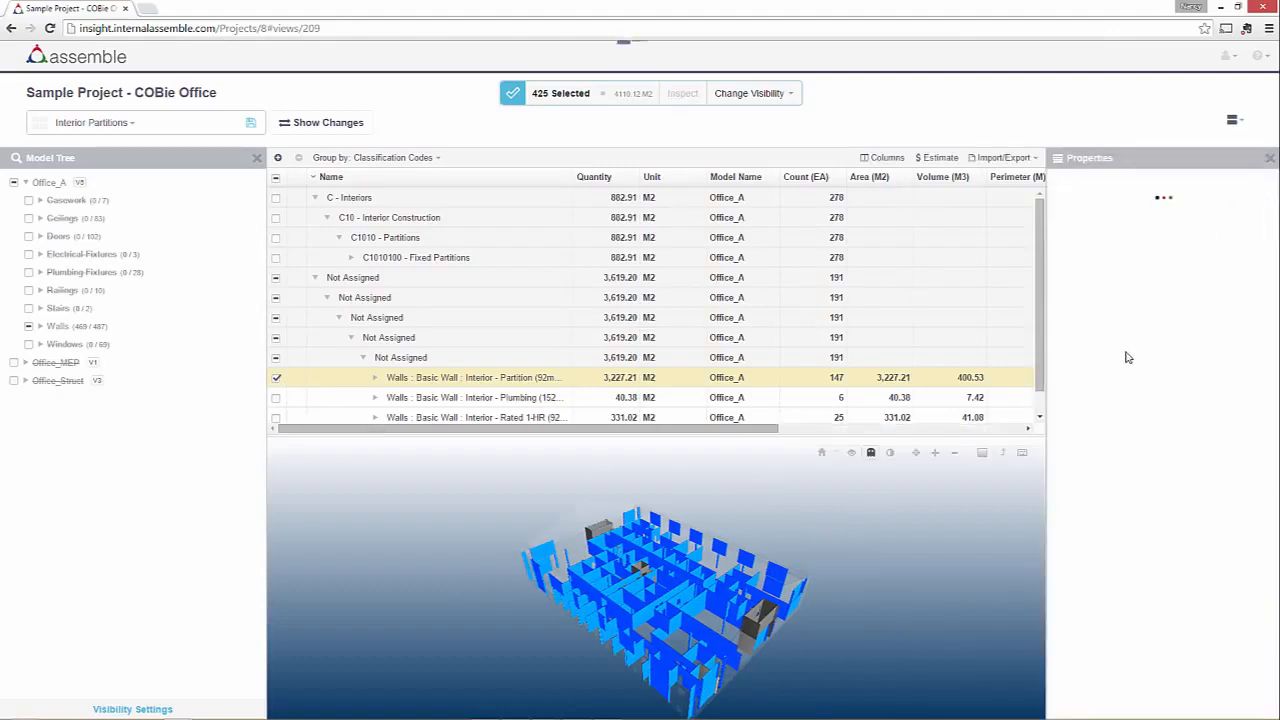
{"action": "scroll", "coordinate": [1140, 356], "scroll_direction": "down", "scroll_amount": 3}
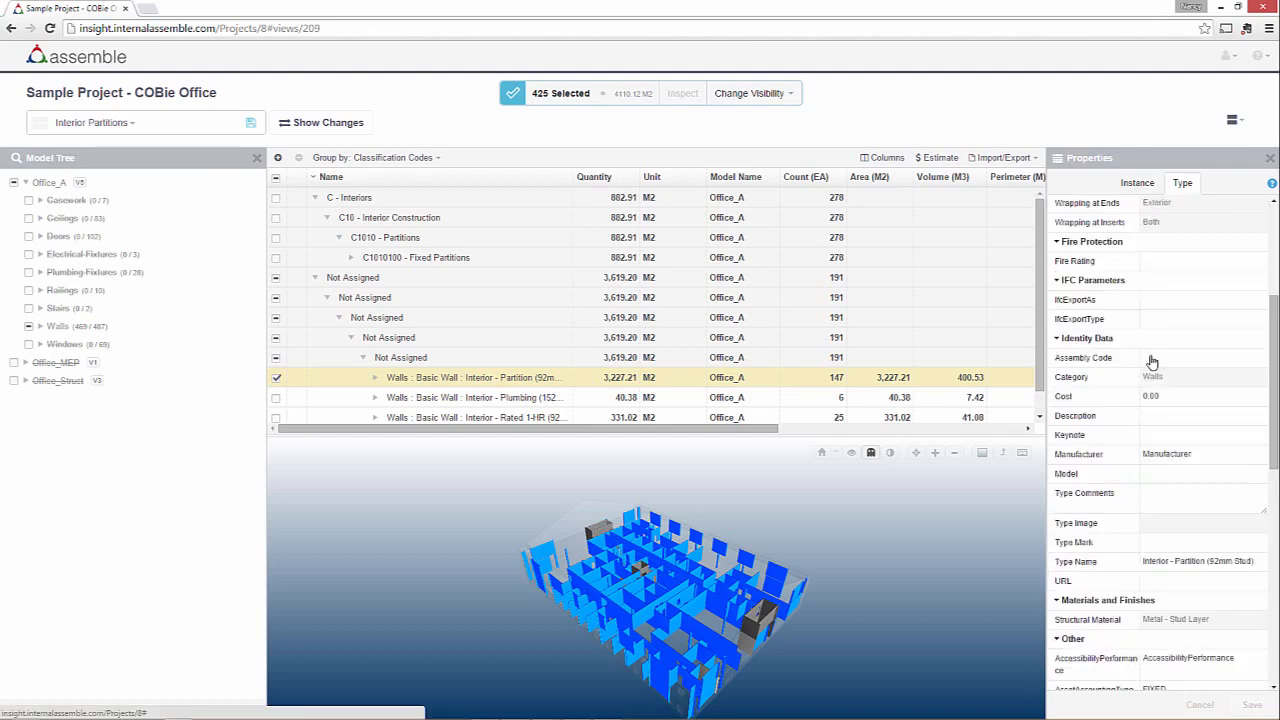
{"action": "left_click", "coordinate": [1152, 360]}
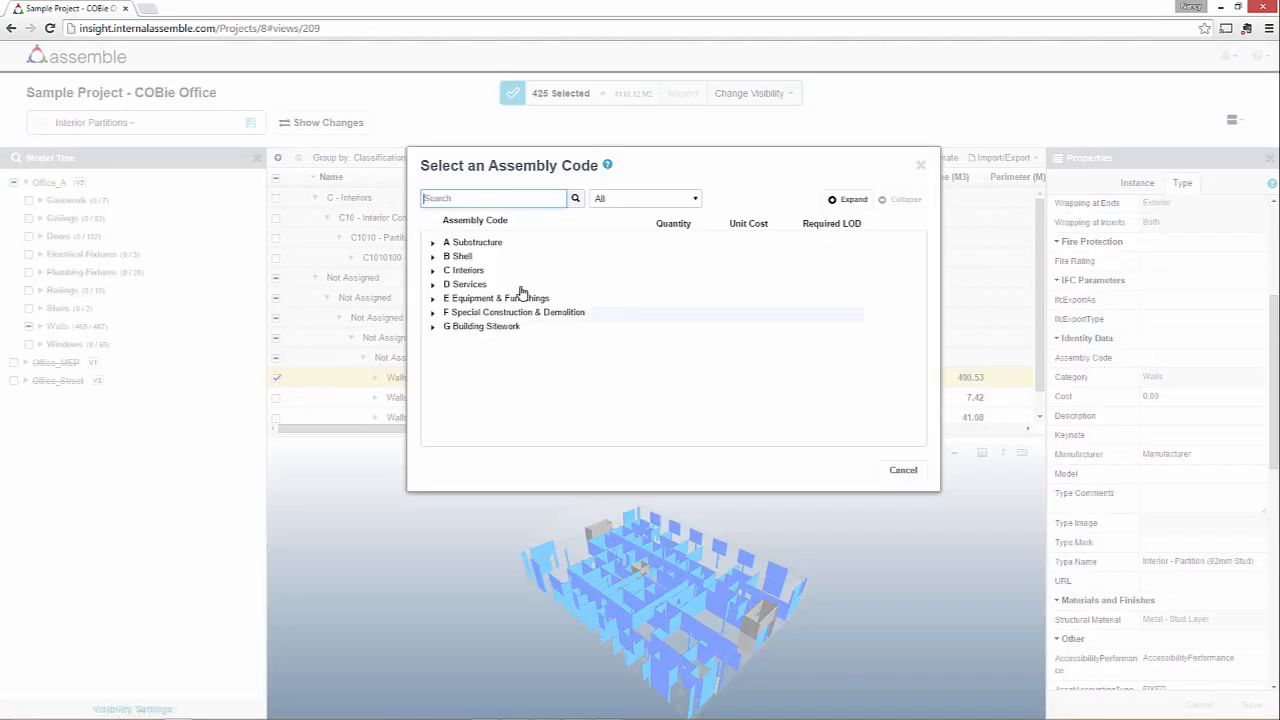
{"action": "left_click", "coordinate": [434, 271]}
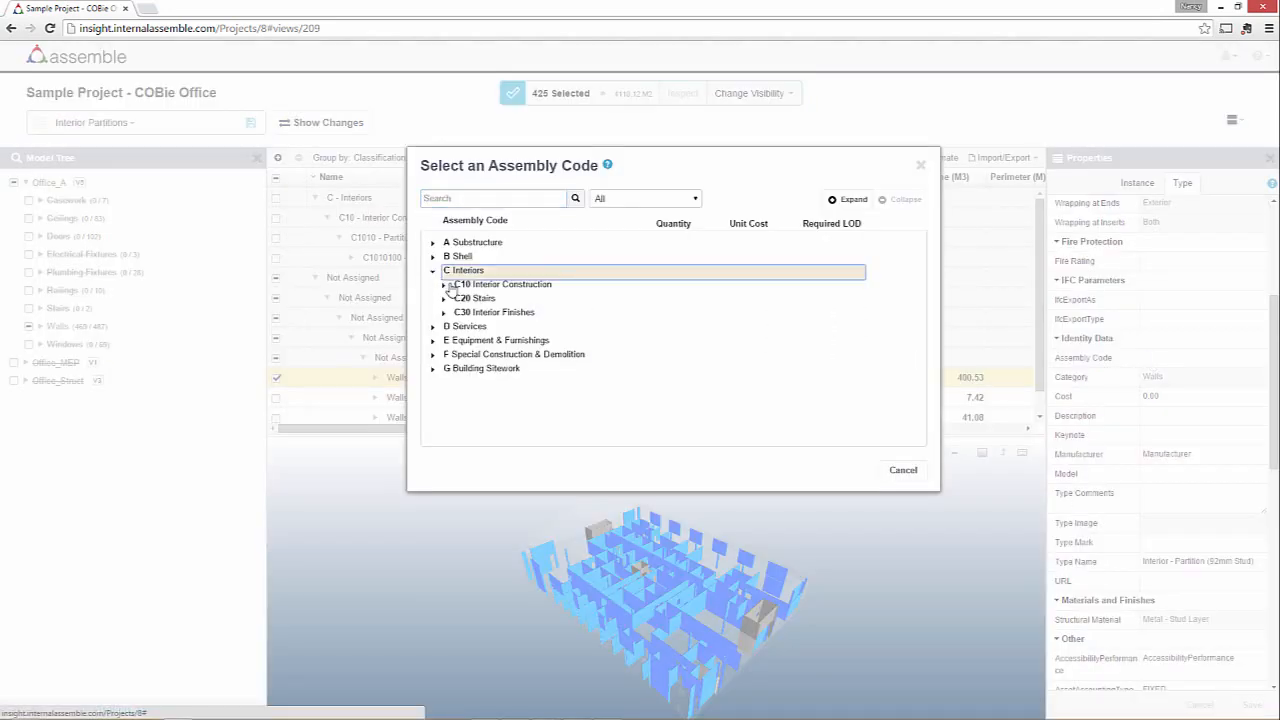
{"action": "left_click", "coordinate": [445, 285]}
{"action": "left_click", "coordinate": [454, 299]}
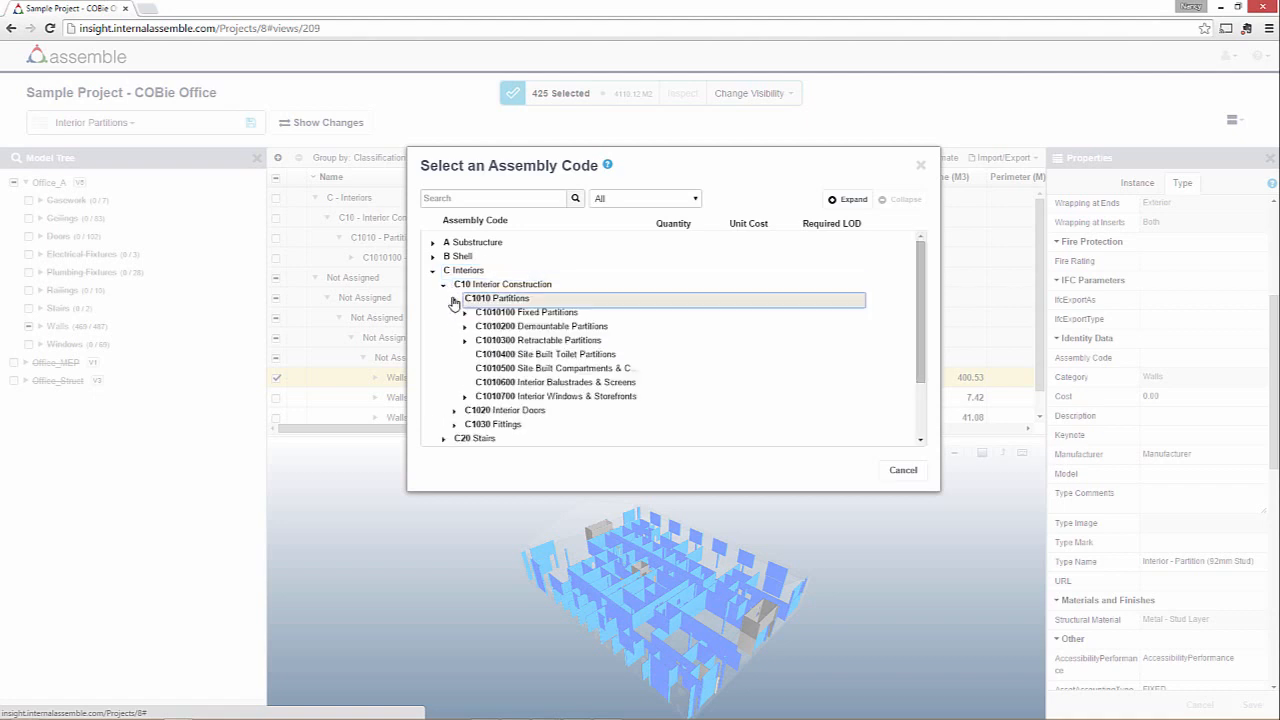
{"action": "left_click", "coordinate": [465, 313]}
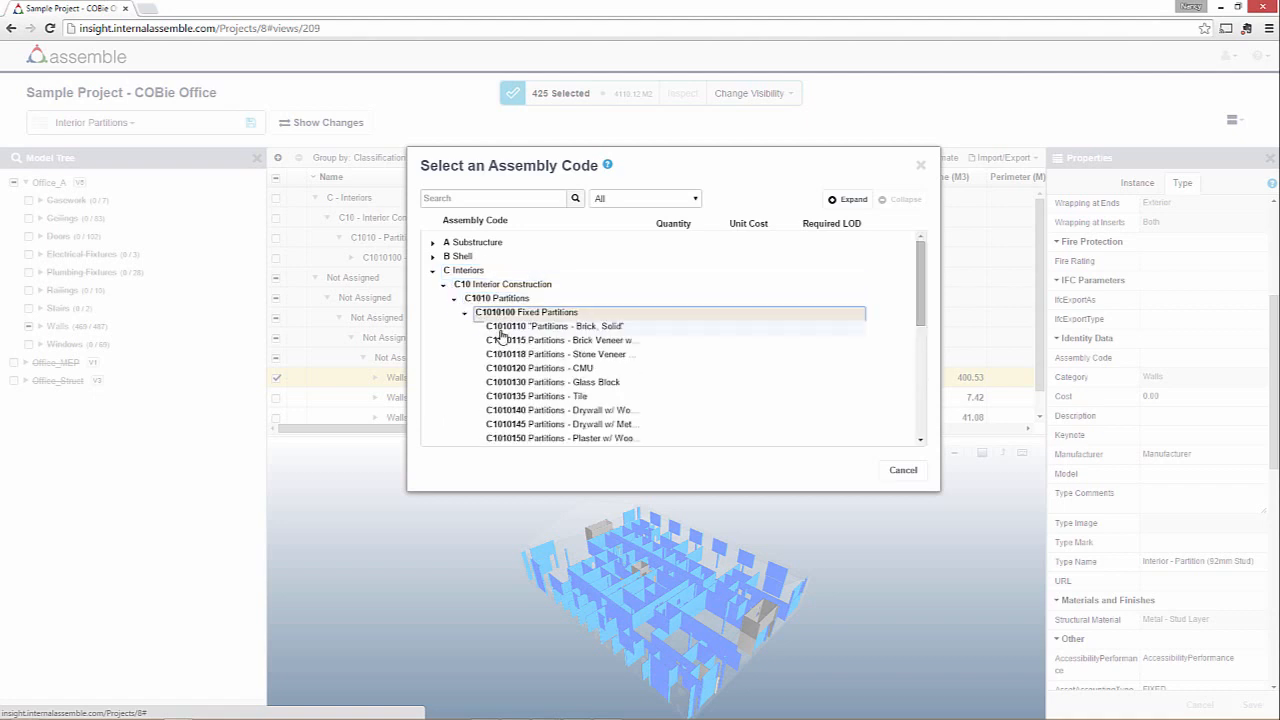
{"action": "left_click", "coordinate": [520, 426]}
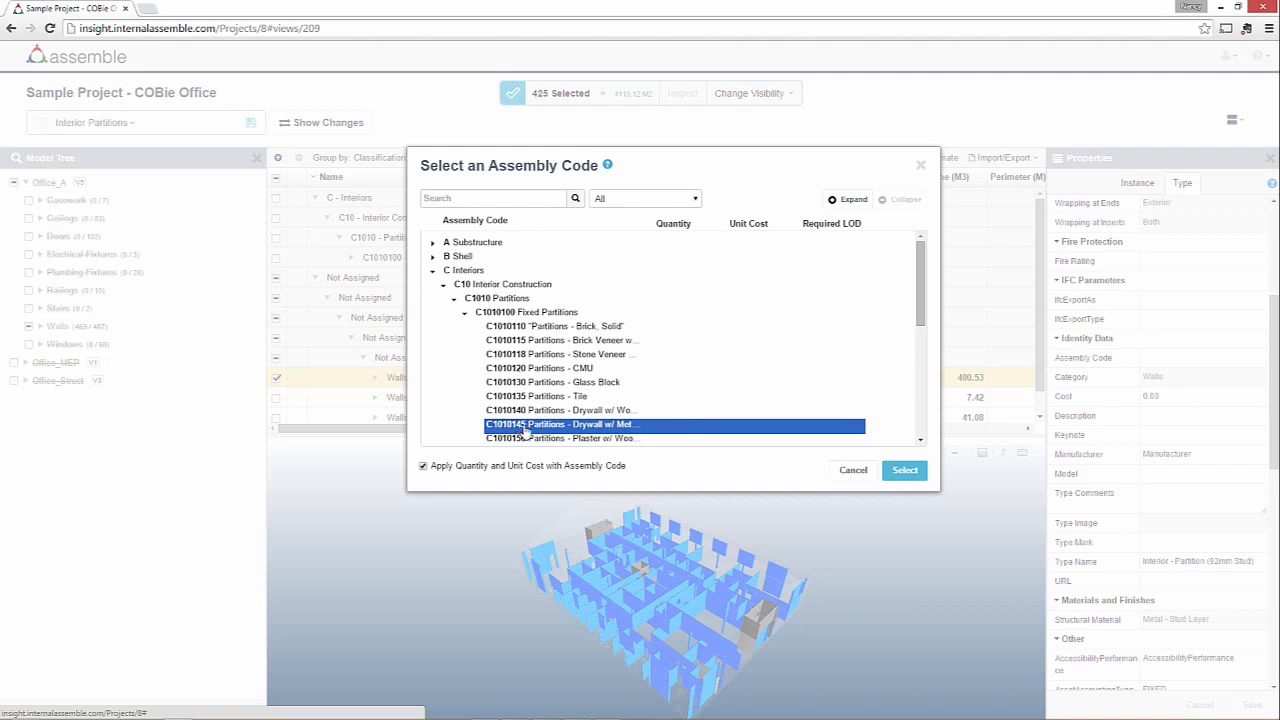
{"action": "left_click", "coordinate": [904, 470]}
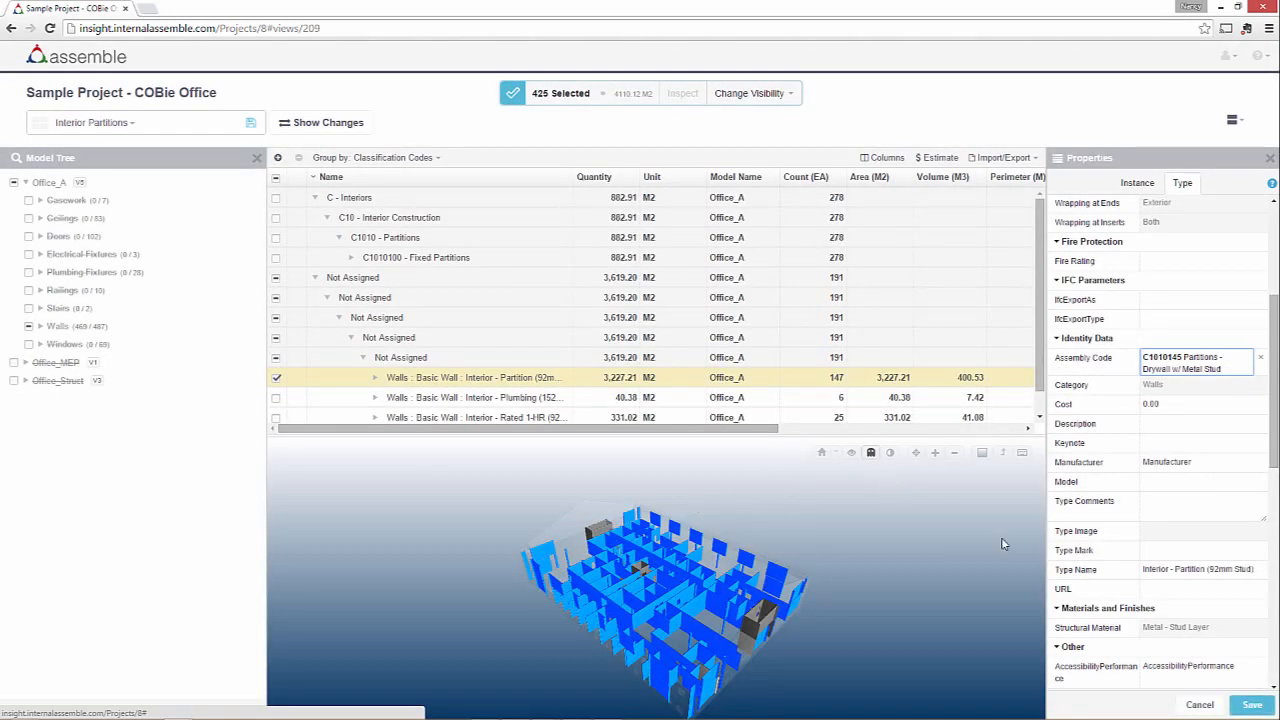
{"action": "left_click", "coordinate": [1252, 705]}
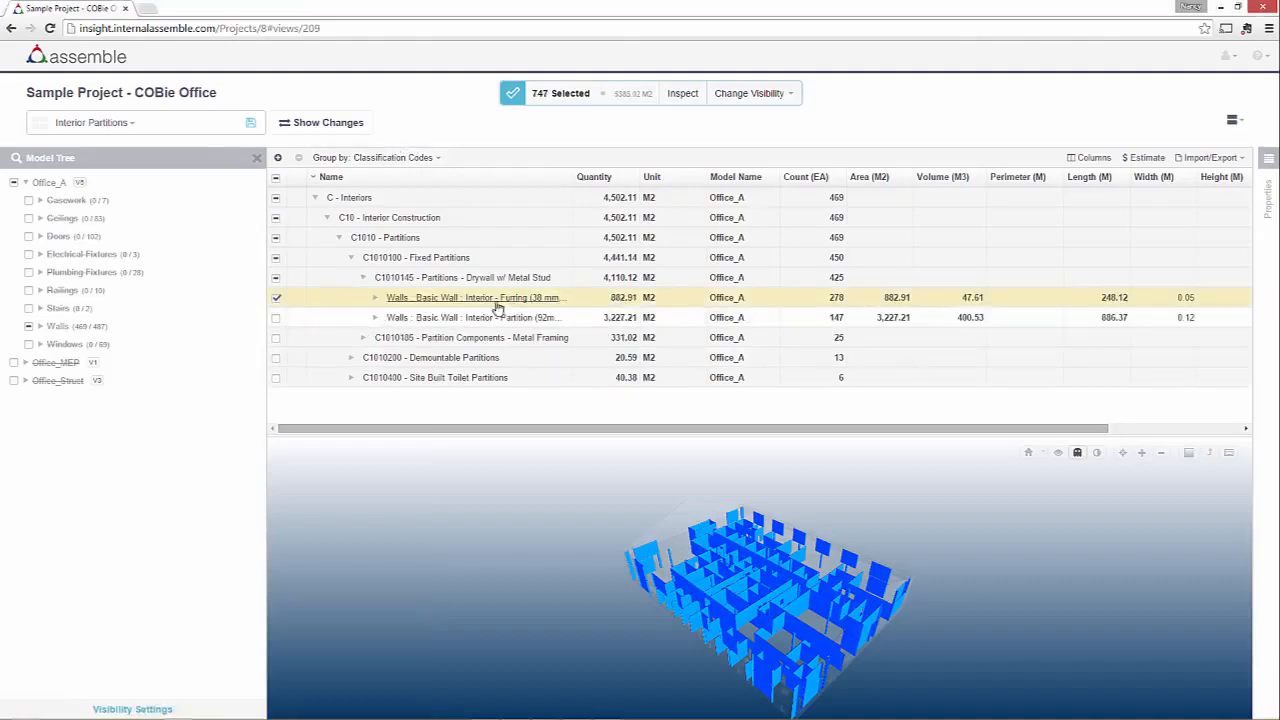
Show the instance properties of the Interior - Furring (38 mm Stud) walls and apply a medium blue color override
{"action": "left_click", "coordinate": [1270, 208]}
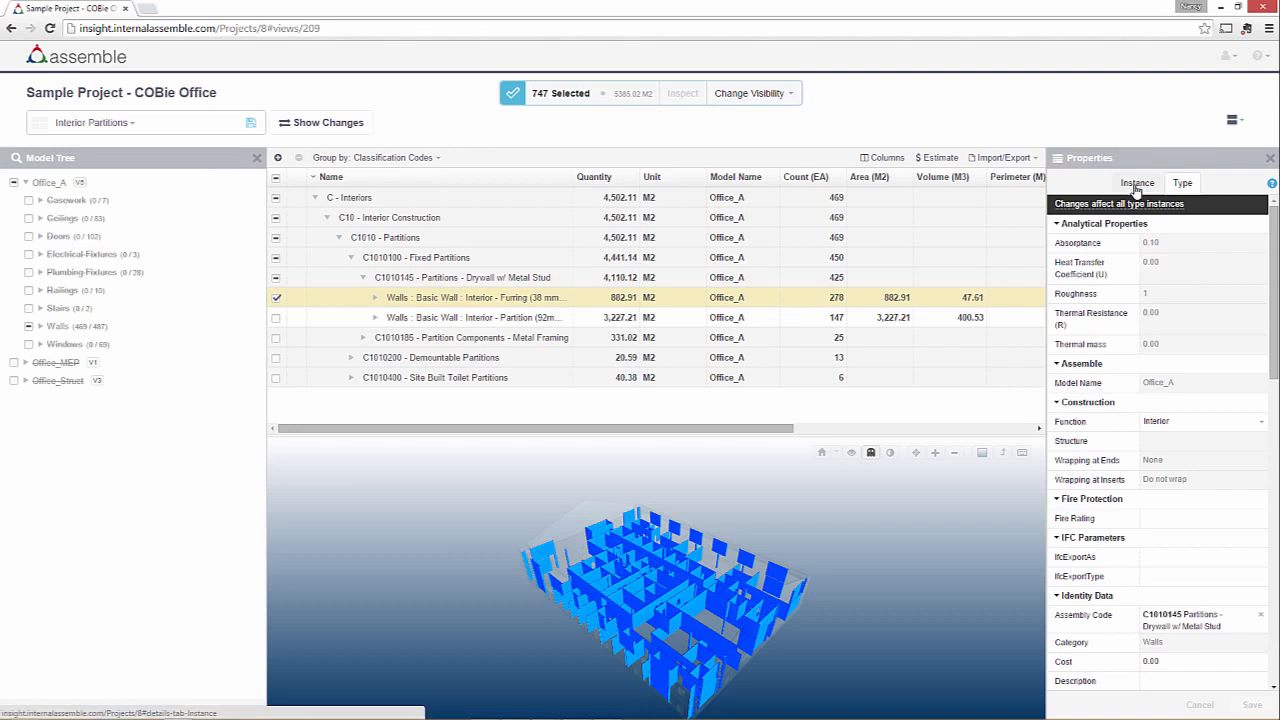
{"action": "left_click", "coordinate": [1137, 186]}
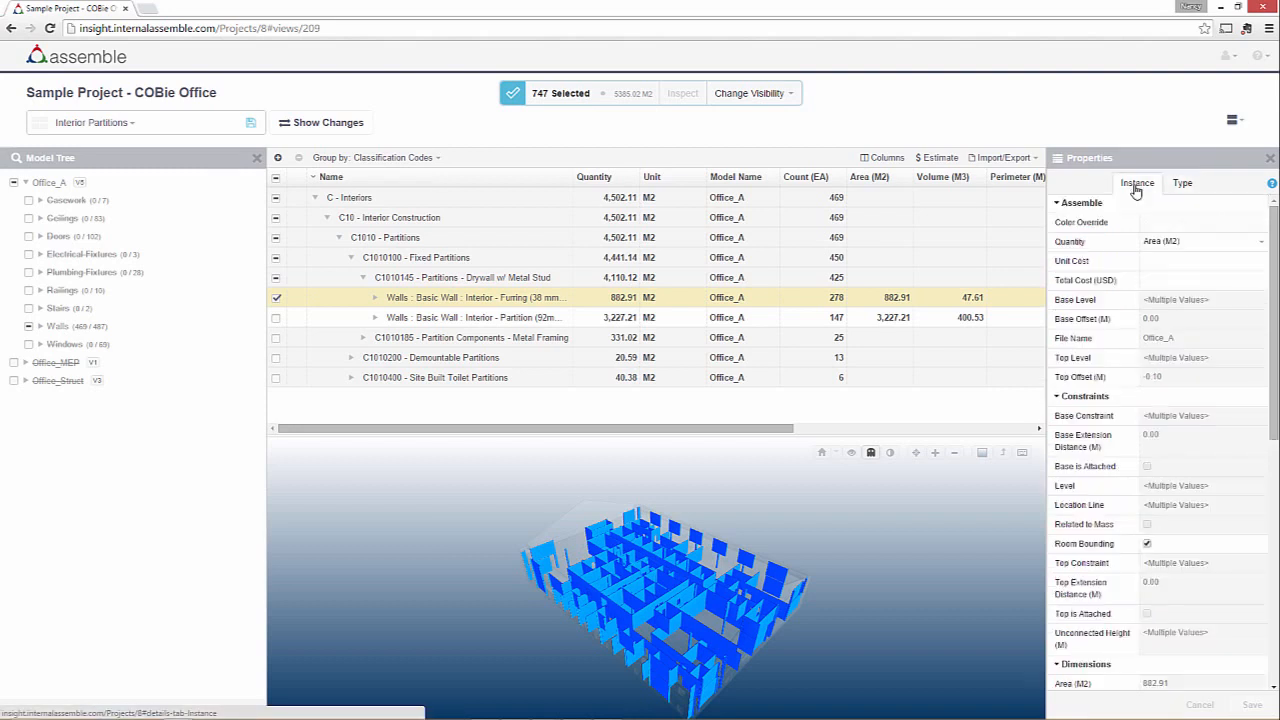
{"action": "left_click", "coordinate": [1172, 244]}
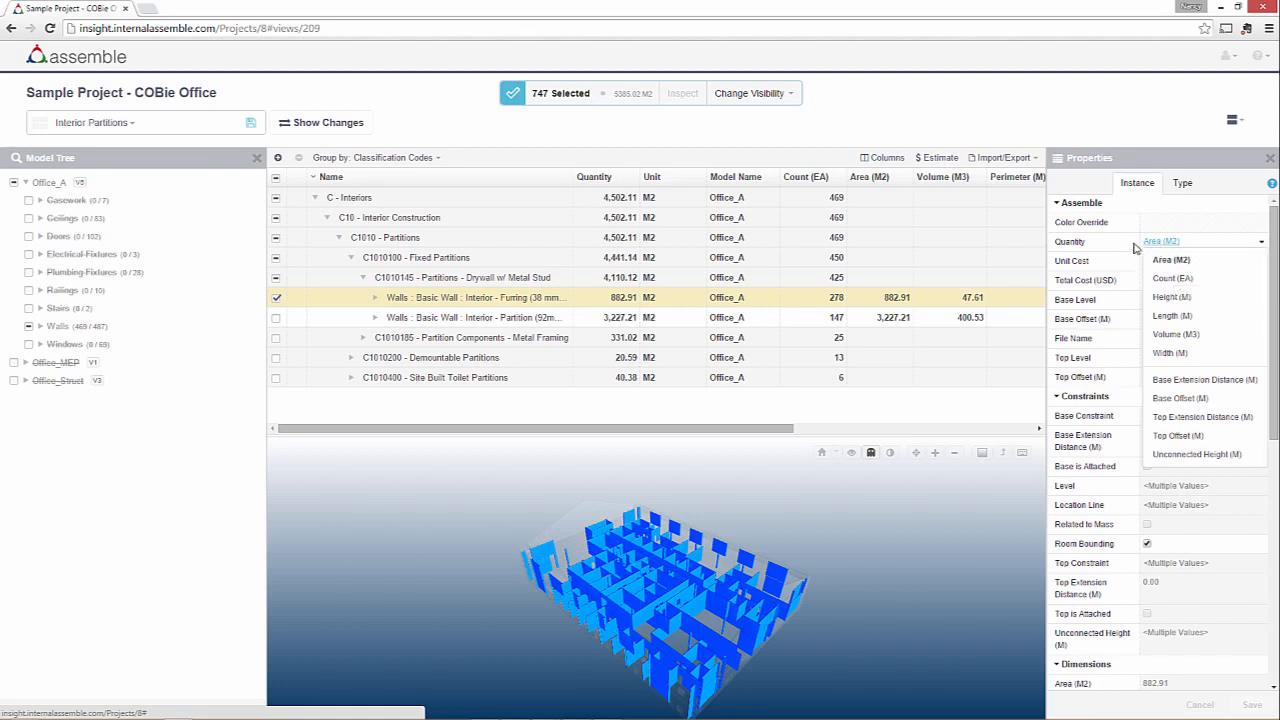
{"action": "left_click", "coordinate": [1158, 224]}
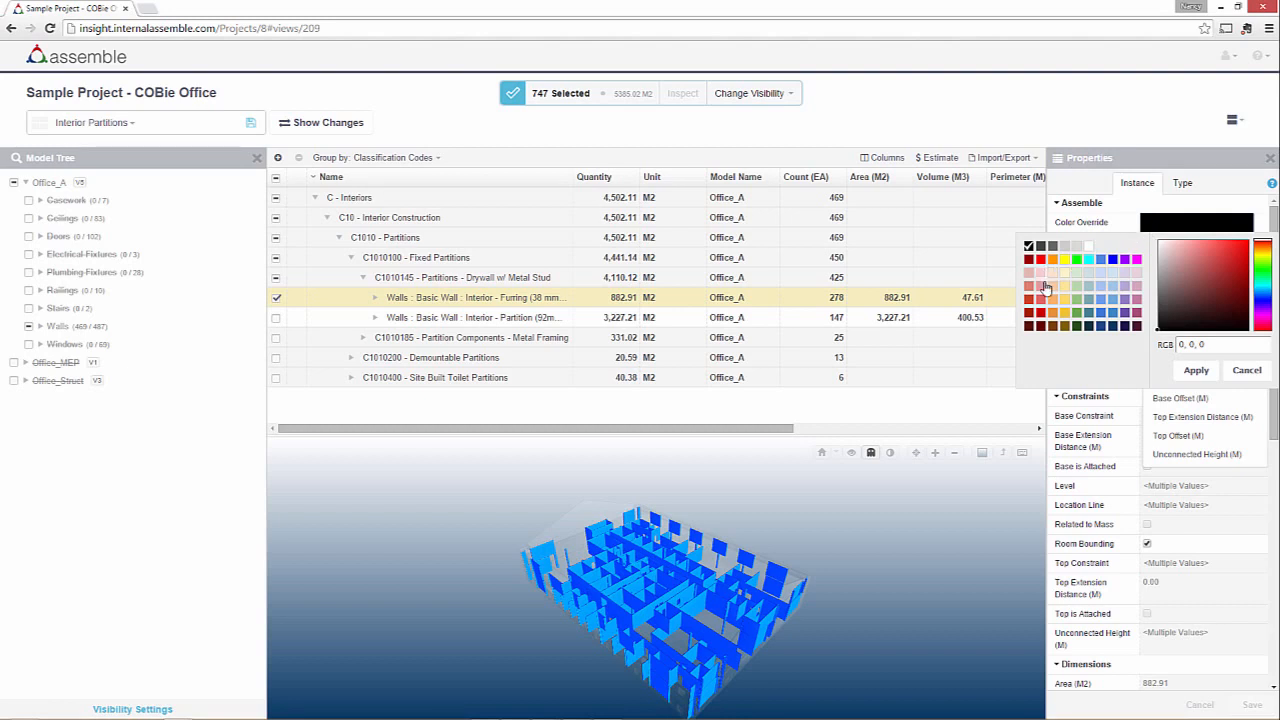
{"action": "left_click", "coordinate": [1100, 259]}
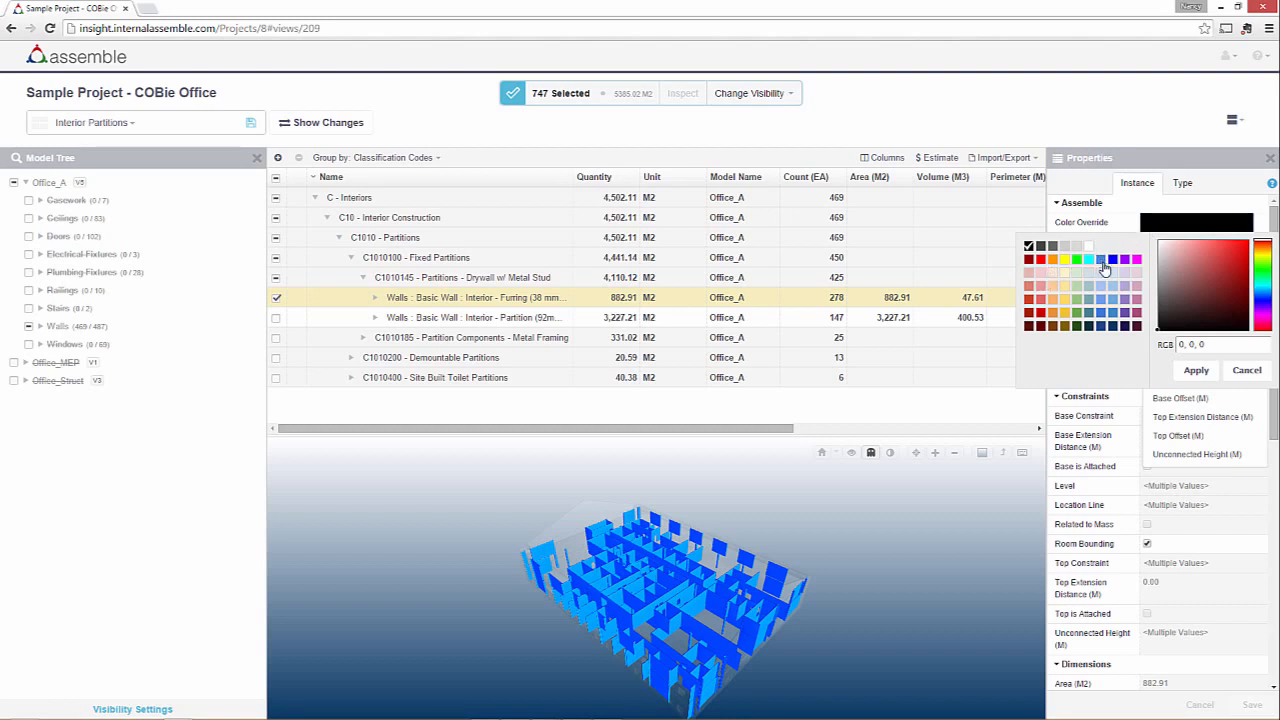
{"action": "left_click", "coordinate": [1196, 371]}
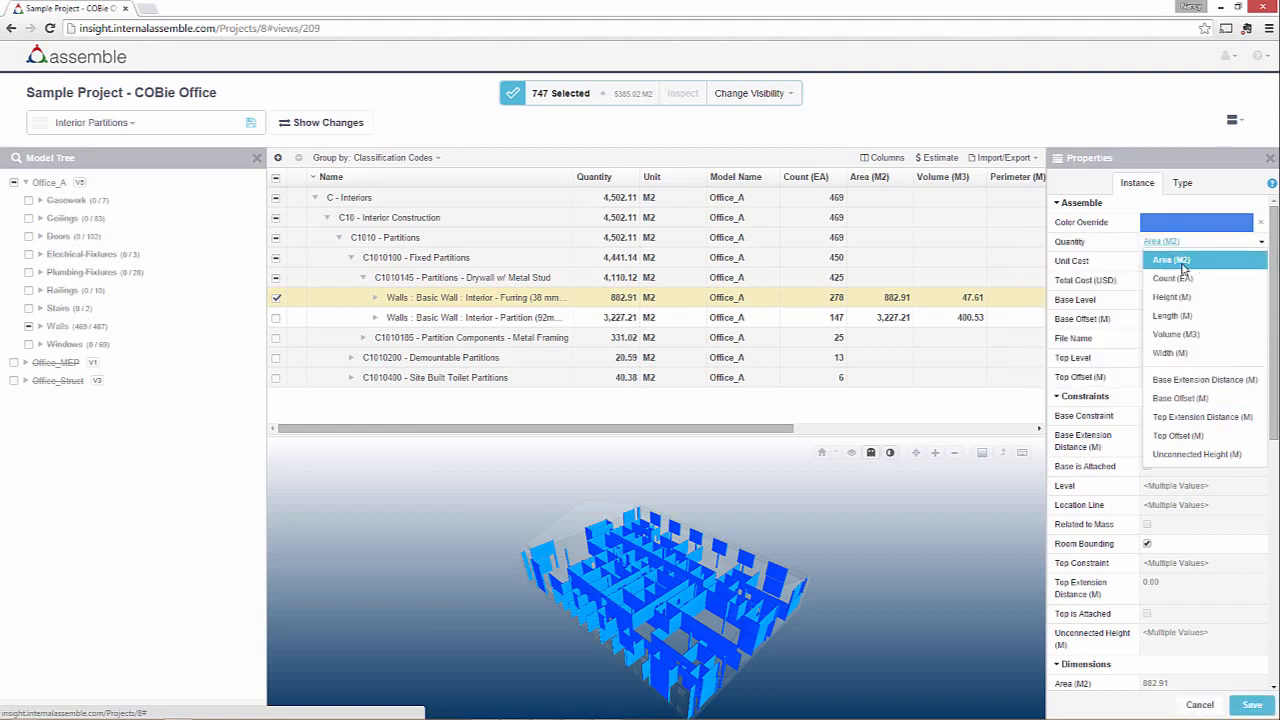
Keep Area (M2) as the furring walls' quantity, set their unit cost to 45.00, save, and collapse the instance list
{"action": "left_click", "coordinate": [1192, 259]}
{"action": "left_click", "coordinate": [1165, 259]}
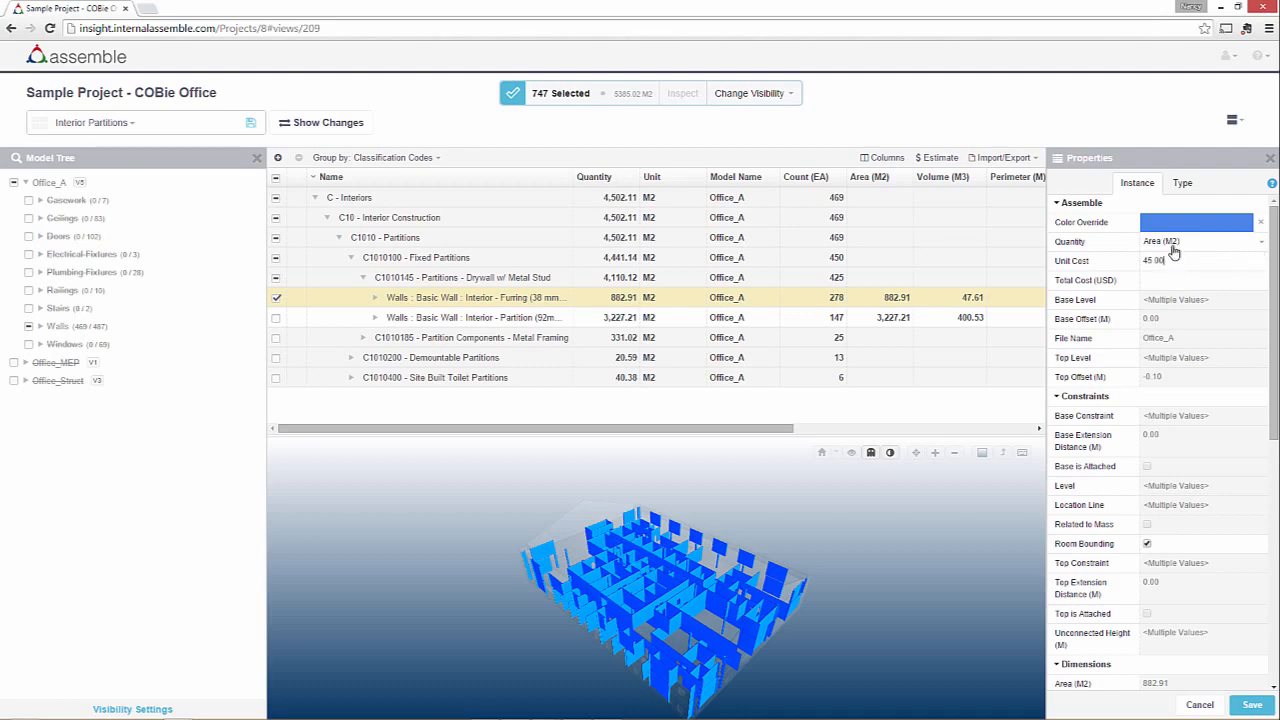
{"action": "scroll", "coordinate": [1160, 440], "scroll_direction": "down", "scroll_amount": 2}
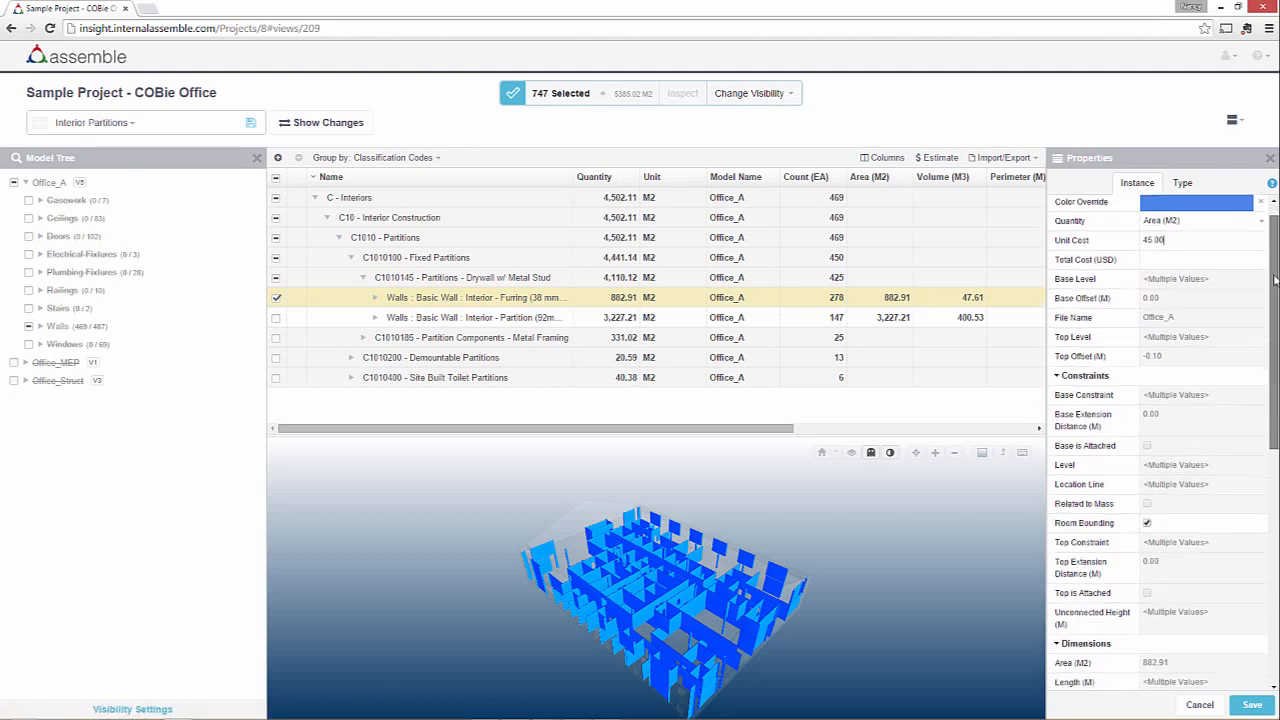
{"action": "scroll", "coordinate": [1160, 450], "scroll_direction": "down", "scroll_amount": 3}
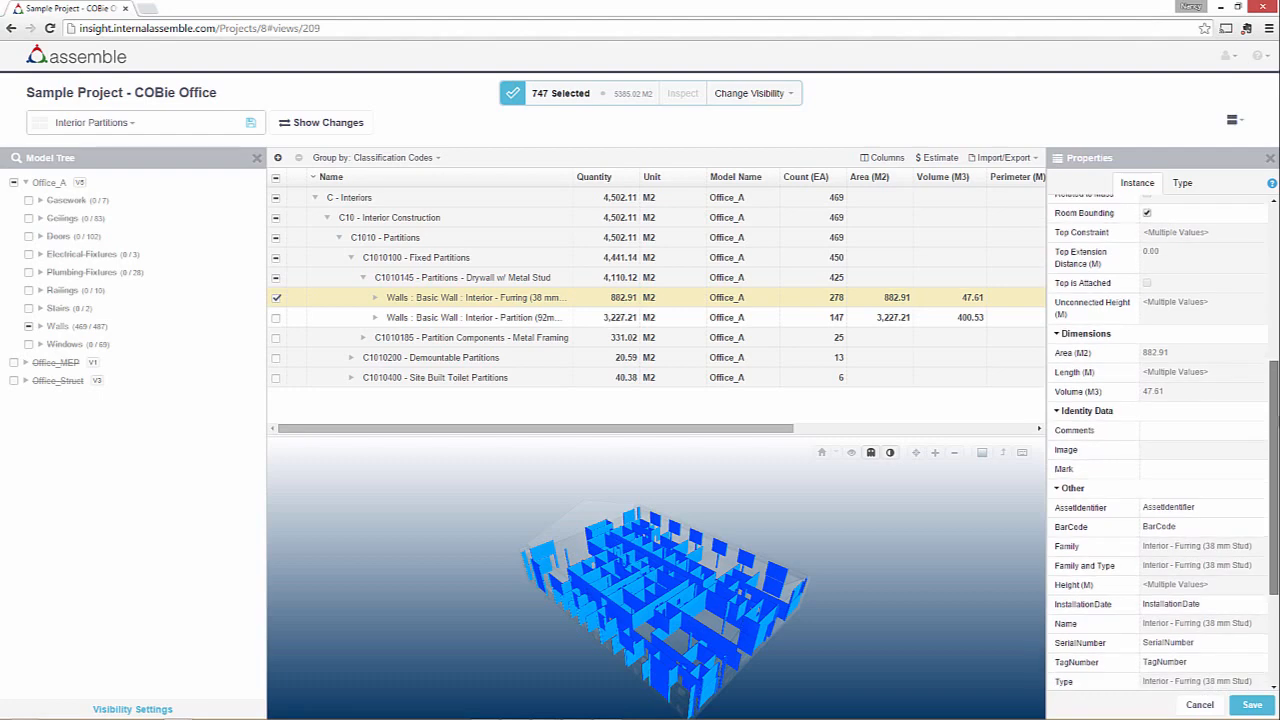
{"action": "left_click", "coordinate": [1252, 705]}
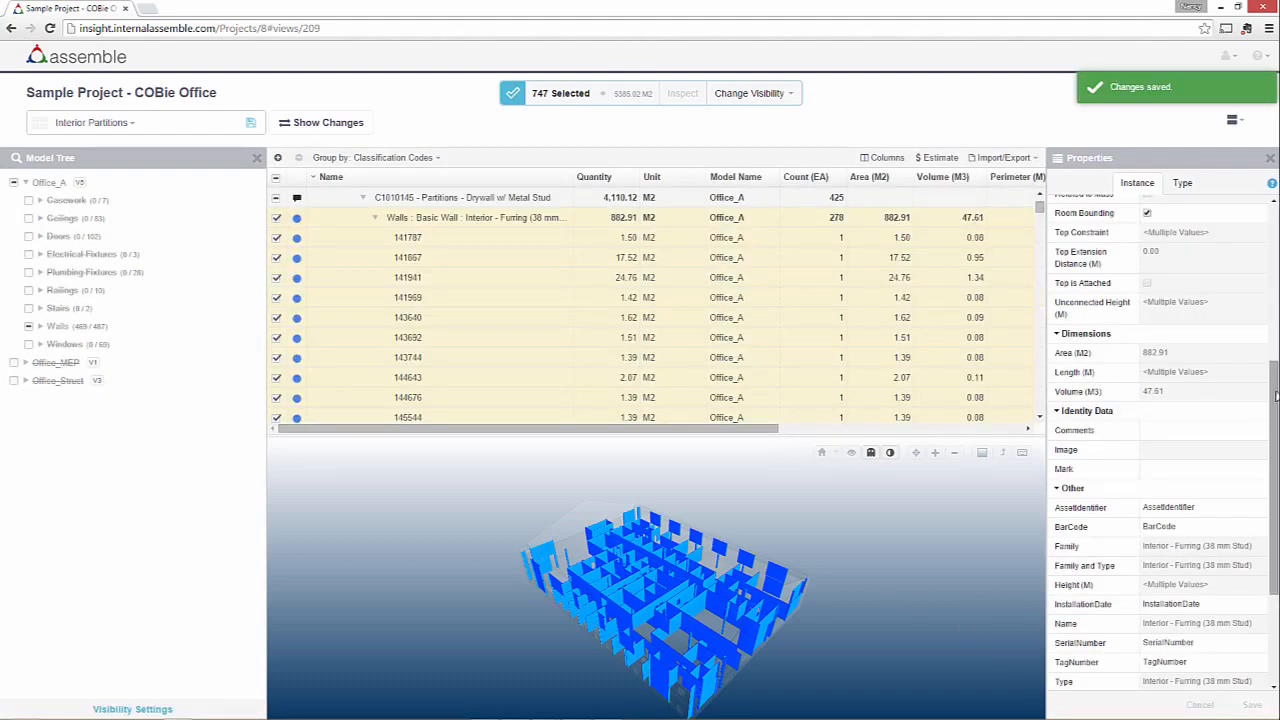
{"action": "scroll", "coordinate": [1230, 330], "scroll_direction": "up", "scroll_amount": 5}
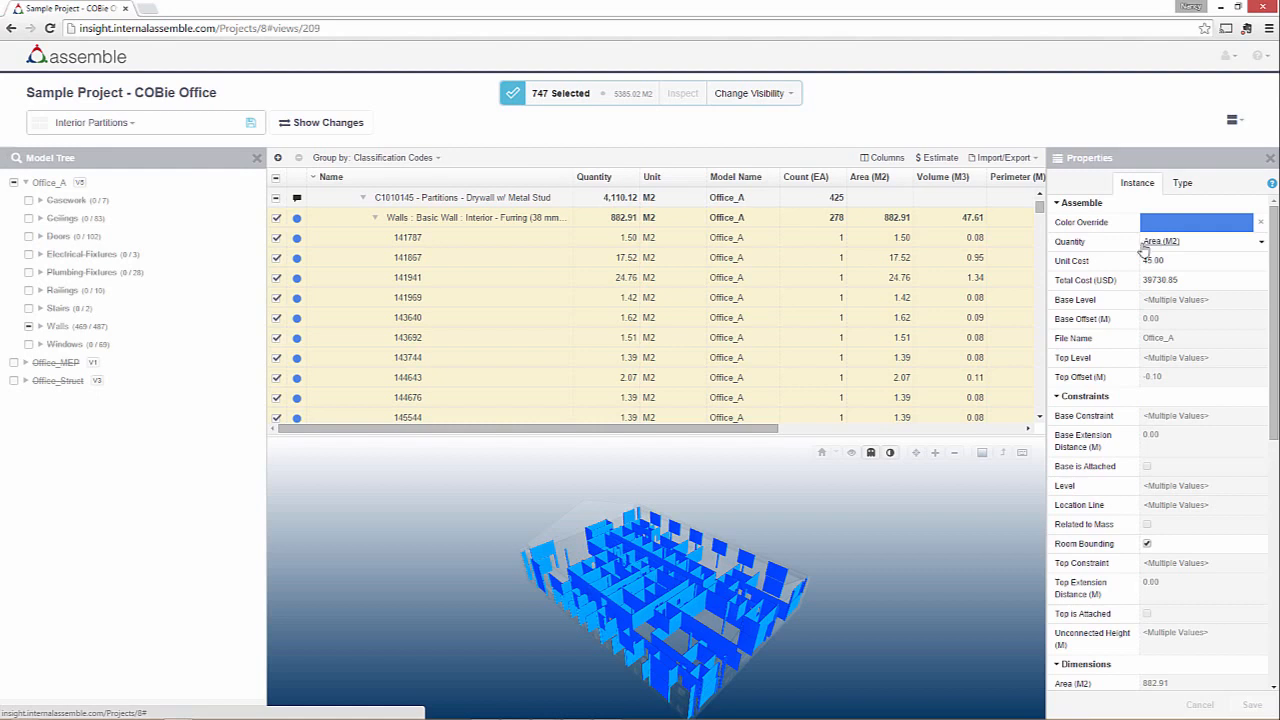
{"action": "left_click", "coordinate": [375, 218]}
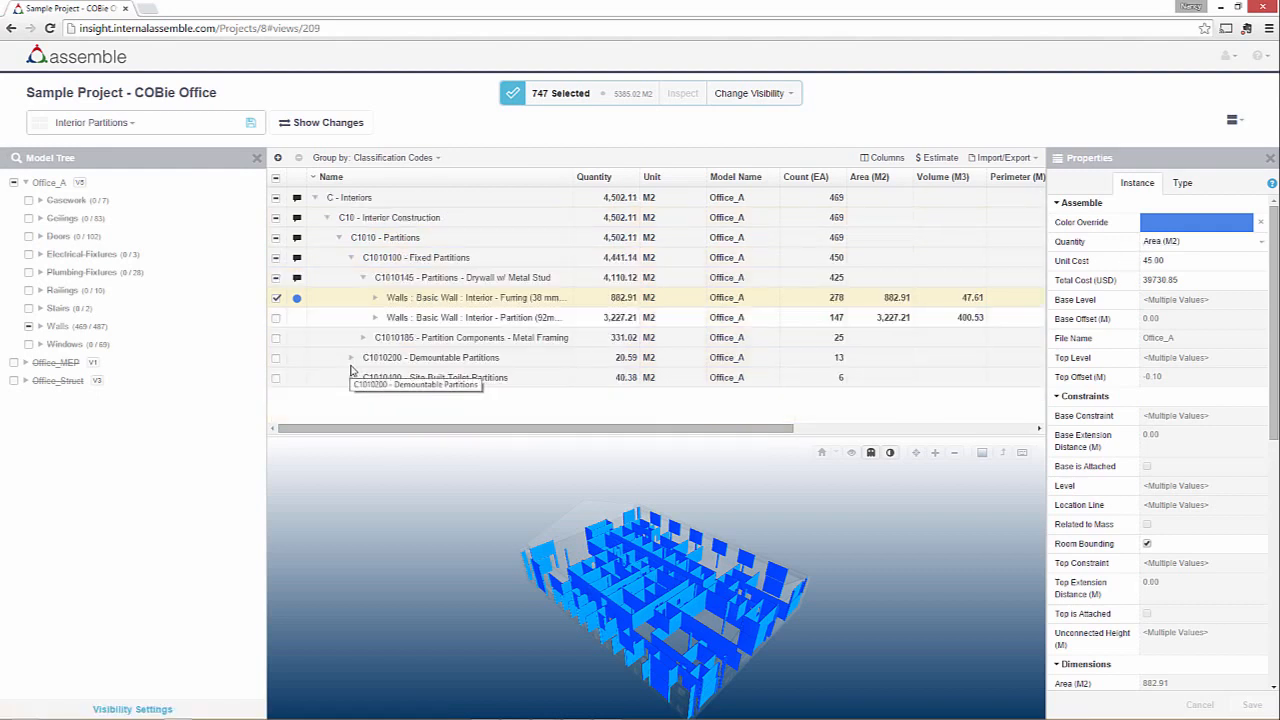
Select only the Interior - Partition (92mm Stud) walls and give them a light blue color override, RGB 164, 194, 244
{"action": "left_click", "coordinate": [277, 299]}
{"action": "left_click", "coordinate": [277, 318]}
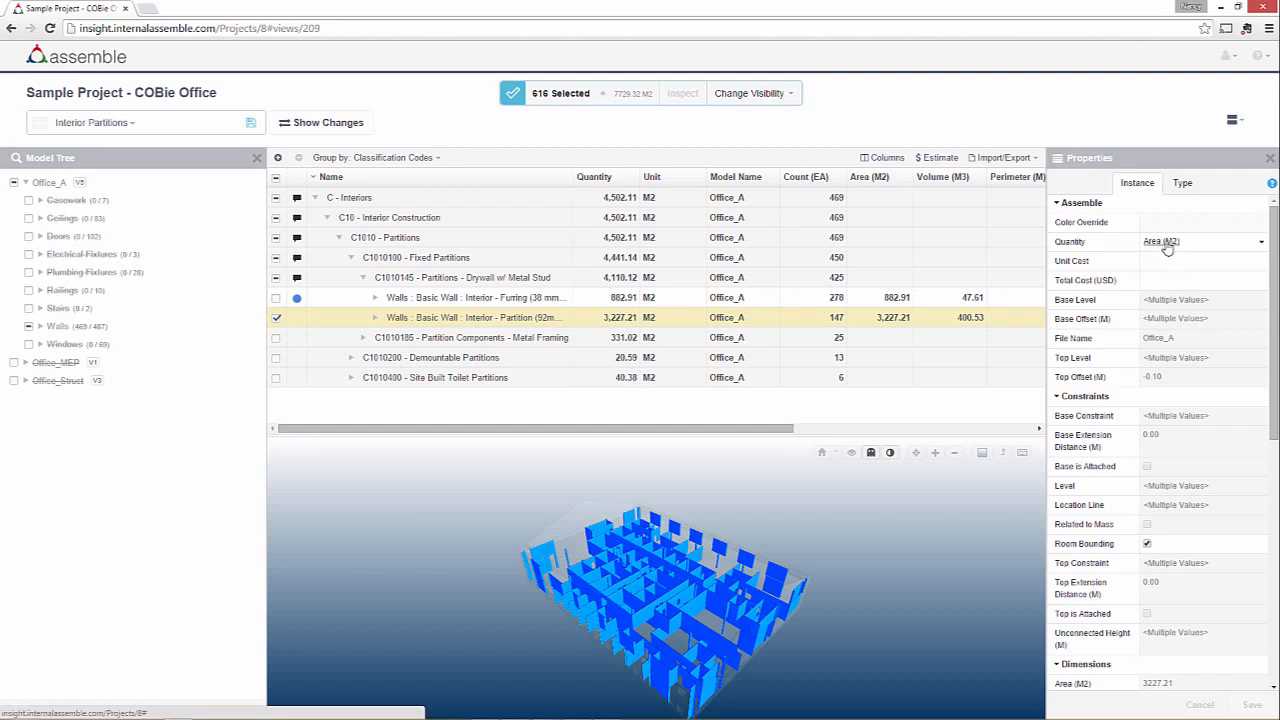
{"action": "left_click", "coordinate": [1162, 226]}
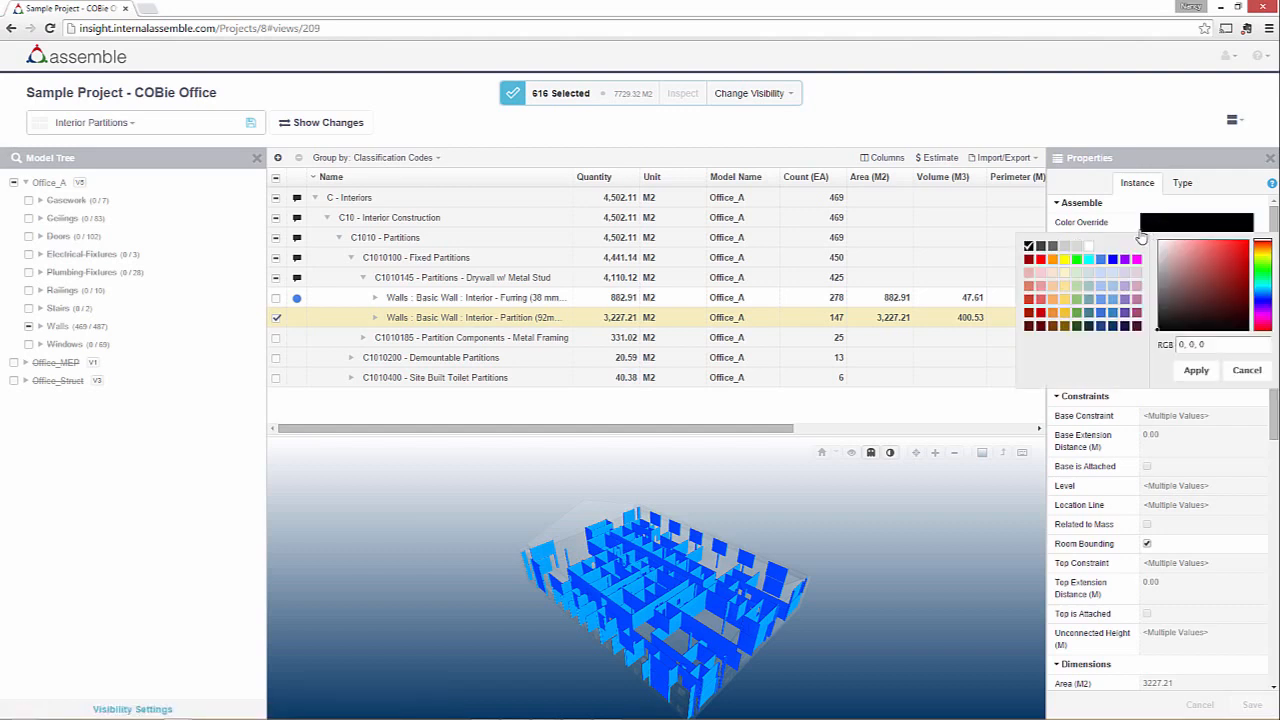
{"action": "left_click", "coordinate": [1101, 286]}
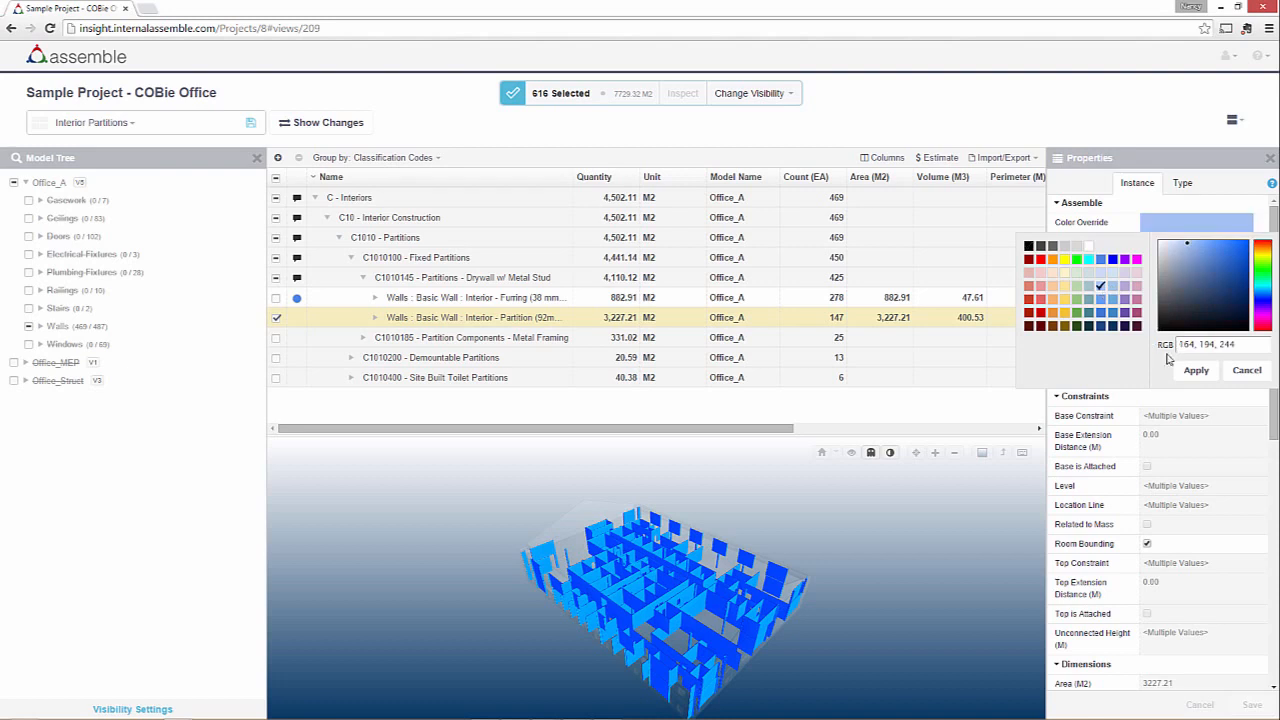
{"action": "left_click", "coordinate": [1192, 371]}
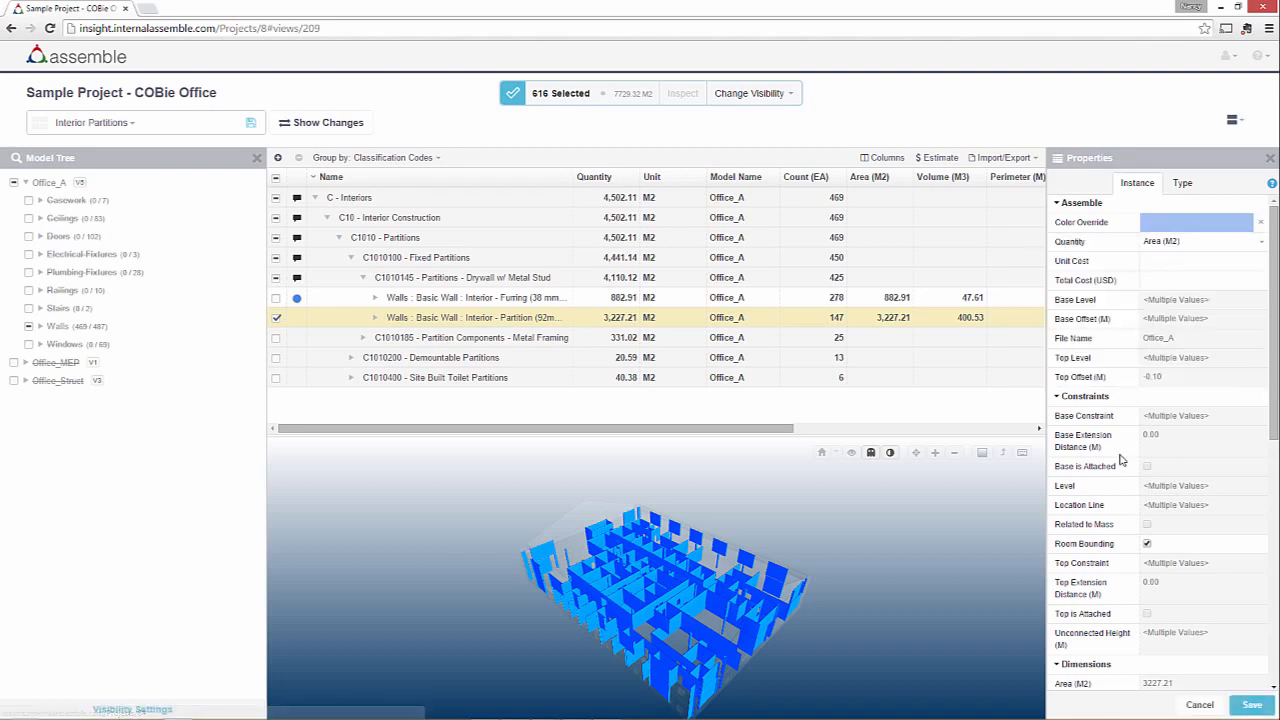
Set the unit cost of the Interior - Partition (92mm Stud) walls to 35.00 and save the changes
{"action": "left_click", "coordinate": [1147, 262]}
{"action": "type", "text": "35."}
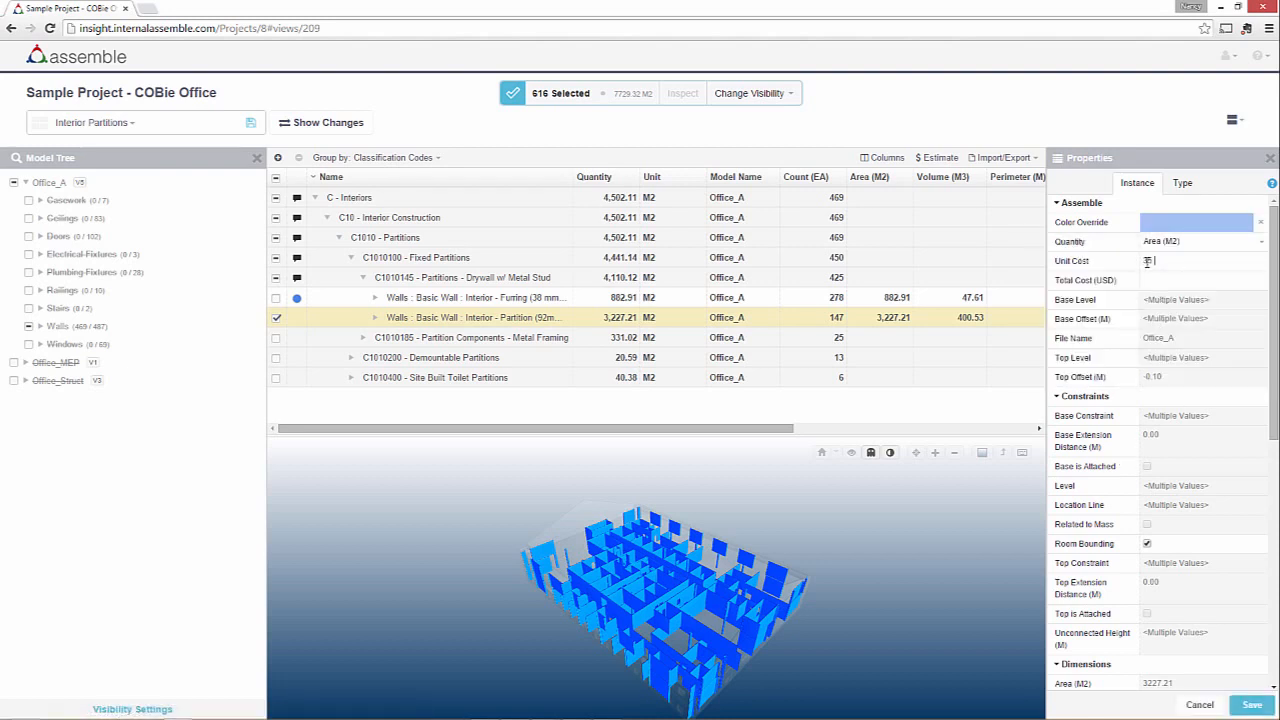
{"action": "type", "text": "00"}
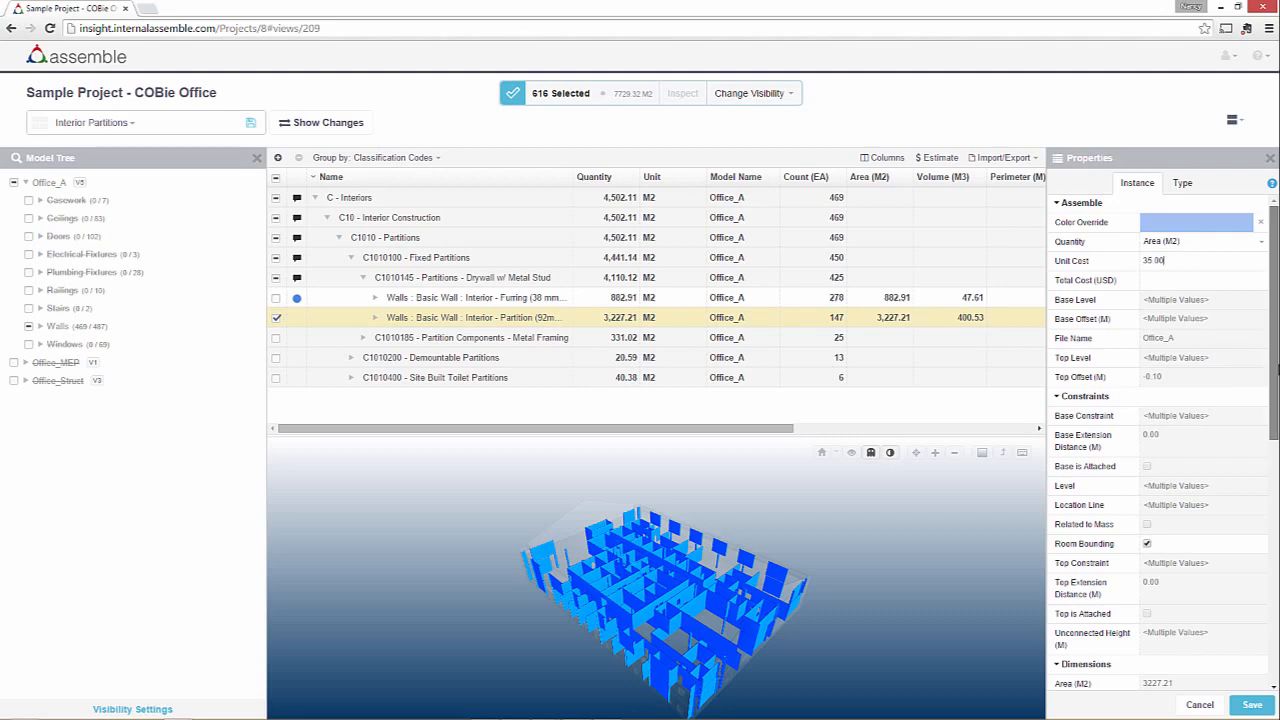
{"action": "left_click", "coordinate": [1252, 704]}
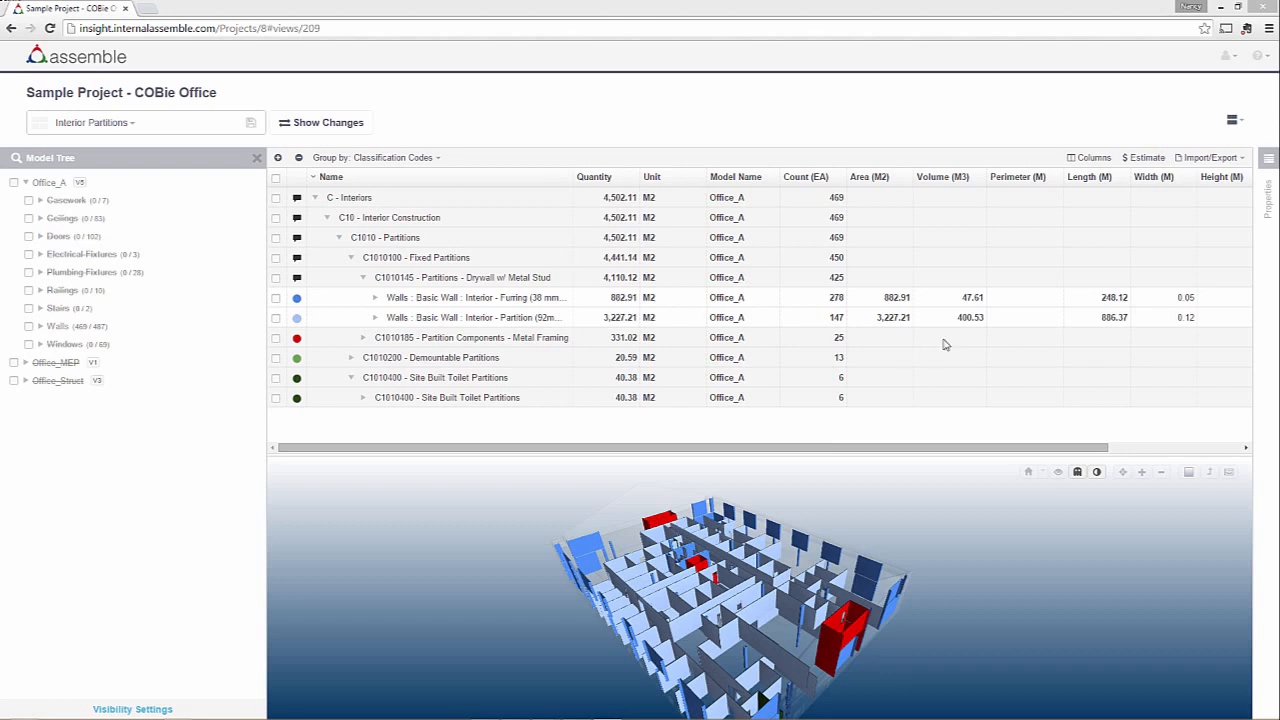
Remove all selected grid columns after Area, from Volume and Perimeter through Depth
{"action": "left_click_drag", "start_coordinate": [873, 449], "coordinate": [726, 482]}
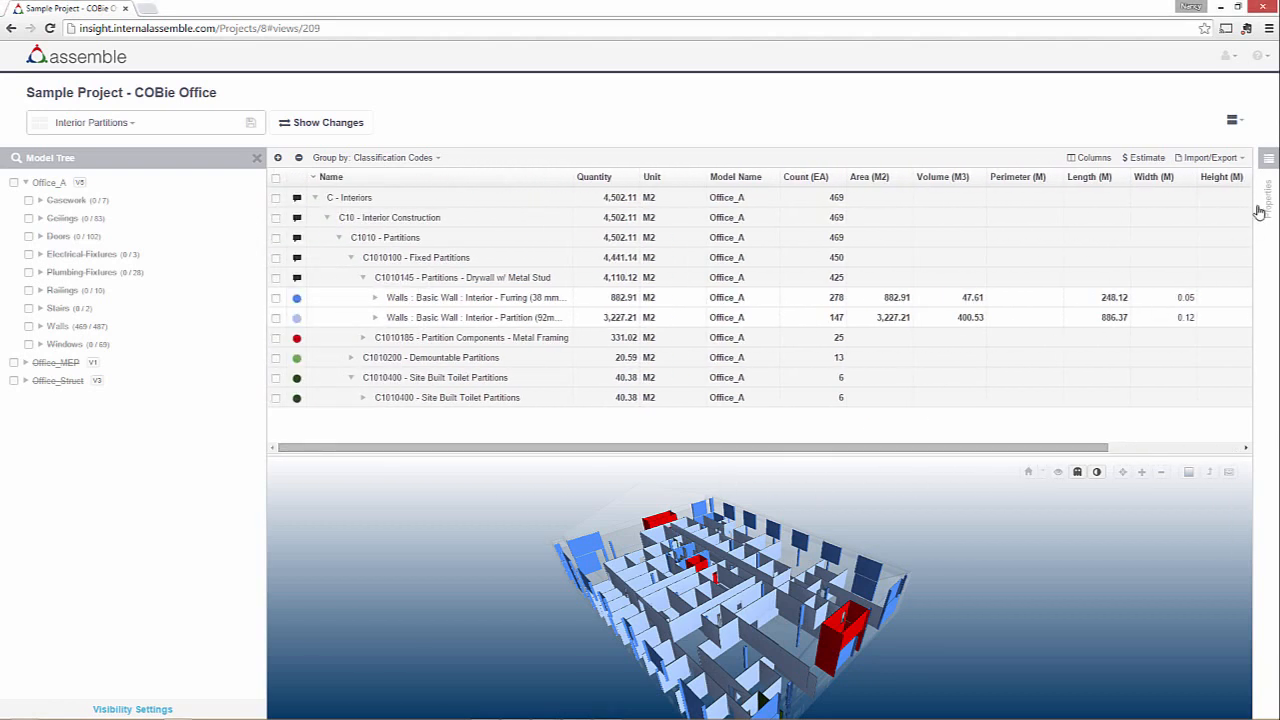
{"action": "left_click", "coordinate": [1091, 158]}
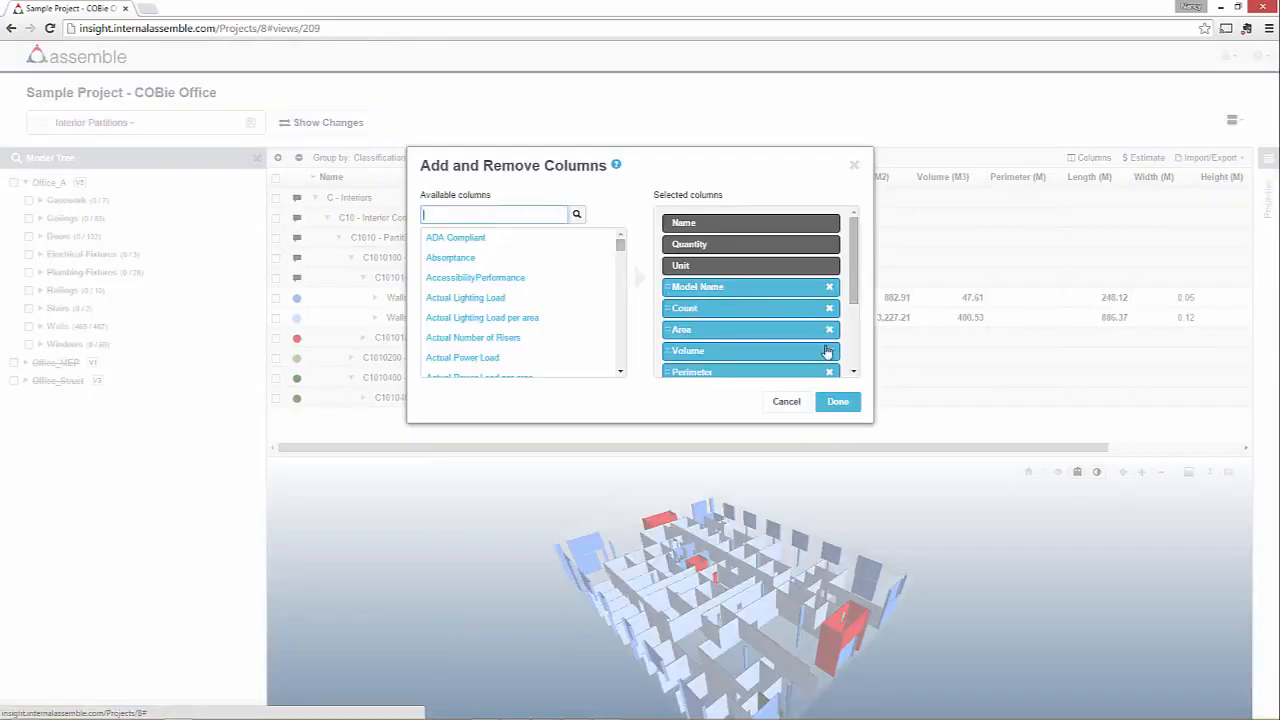
{"action": "left_click", "coordinate": [829, 351]}
{"action": "left_click", "coordinate": [829, 351]}
{"action": "left_click", "coordinate": [829, 351]}
{"action": "left_click", "coordinate": [829, 351]}
{"action": "left_click", "coordinate": [829, 351]}
{"action": "left_click", "coordinate": [829, 351]}
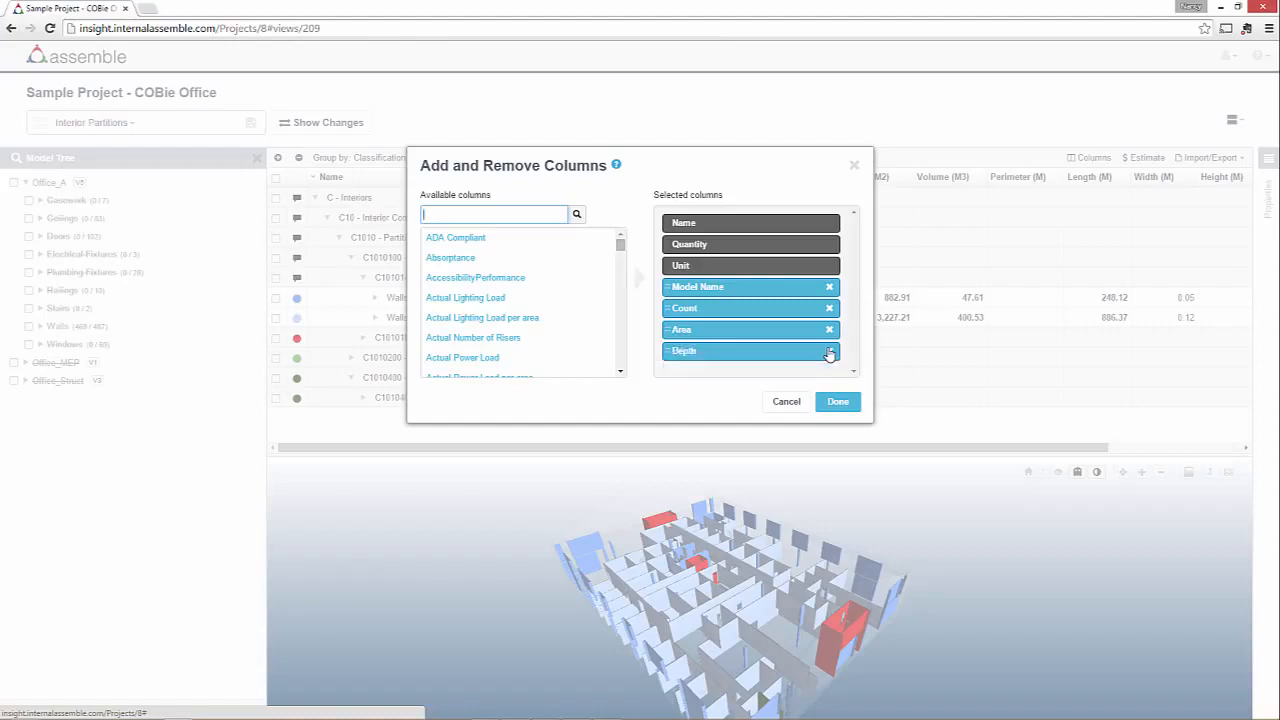
{"action": "left_click", "coordinate": [829, 351]}
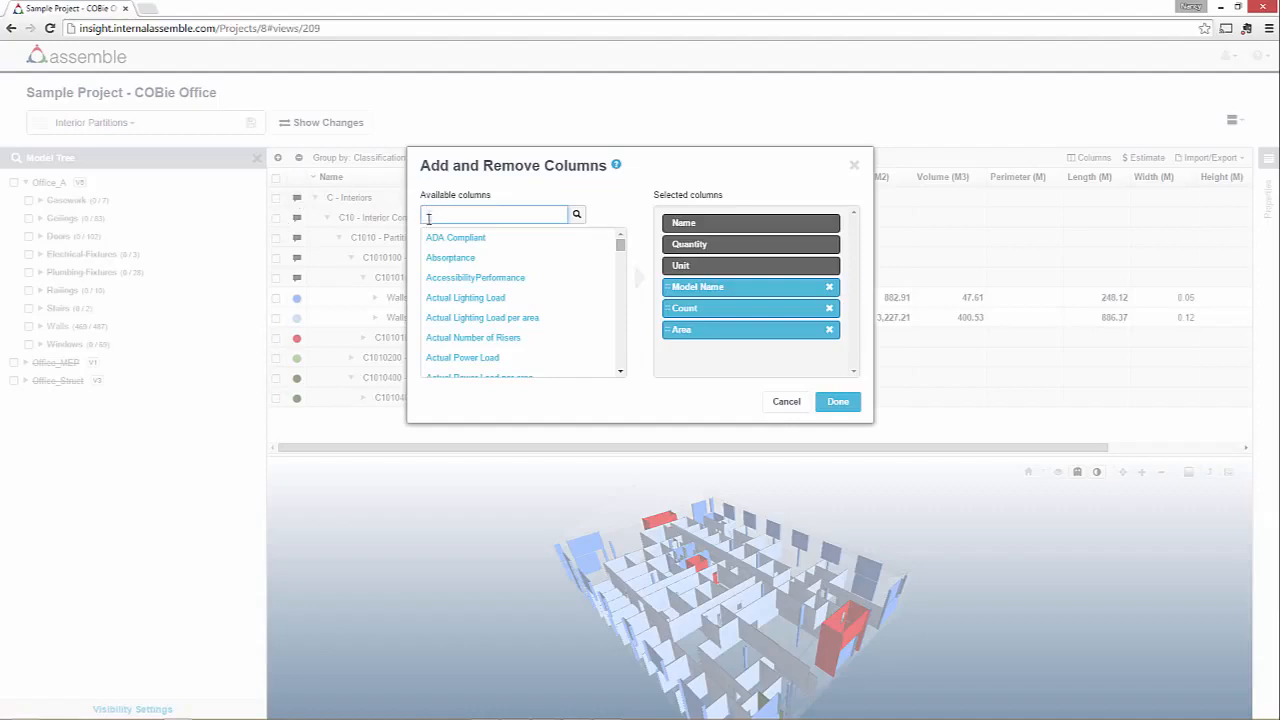
Add the Unit Cost and Total Cost columns to the grid and apply the column selection
{"action": "type", "text": "it"}
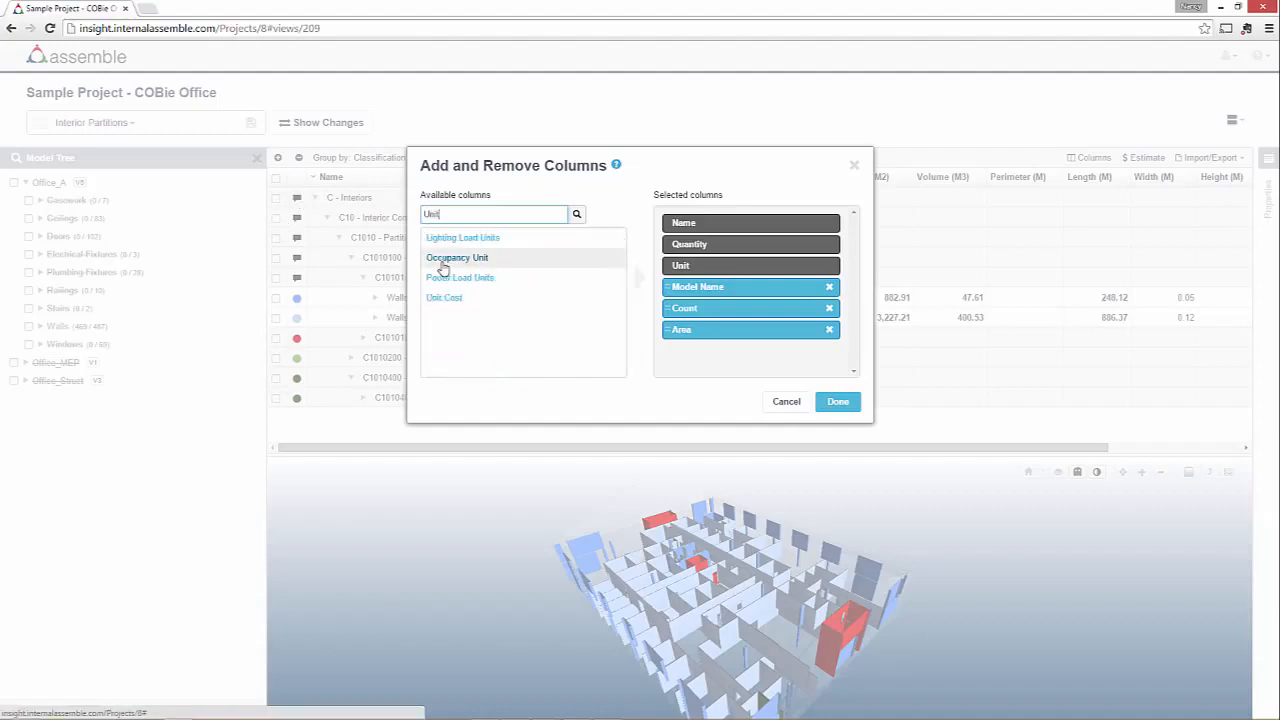
{"action": "key", "text": "Return"}
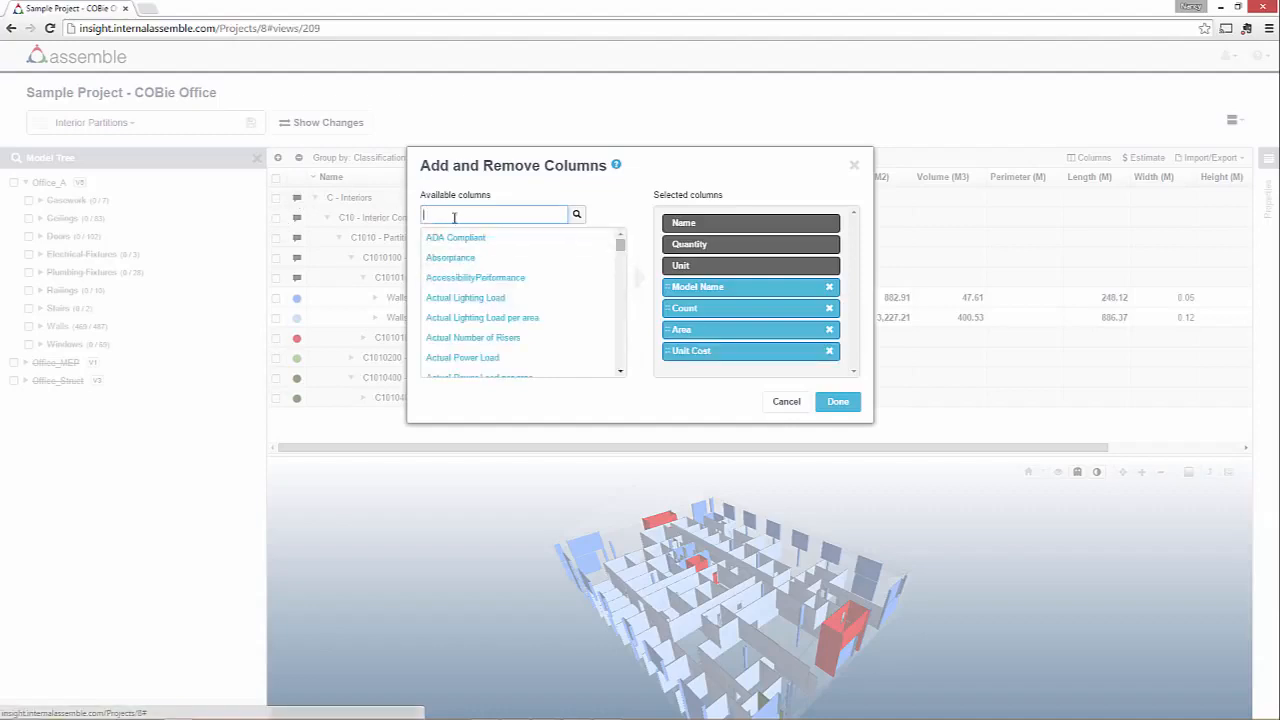
{"action": "type", "text": "Tota"}
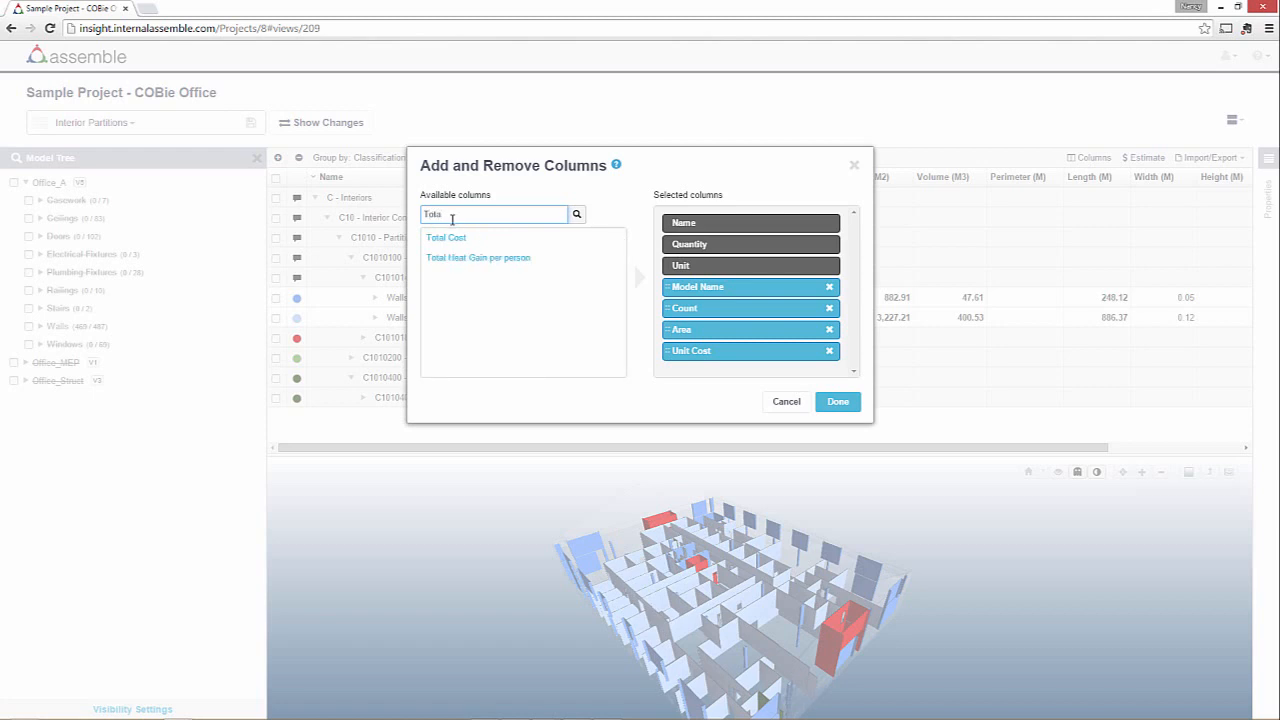
{"action": "left_click", "coordinate": [446, 238]}
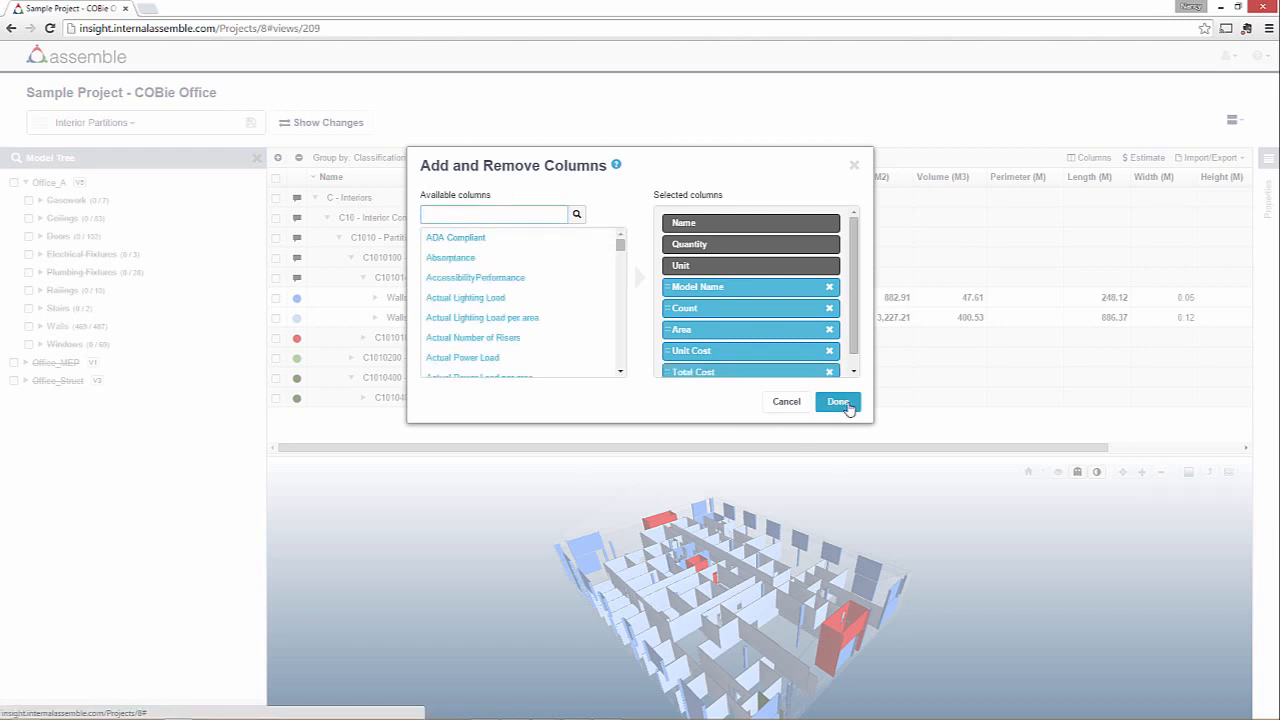
{"action": "left_click", "coordinate": [842, 405]}
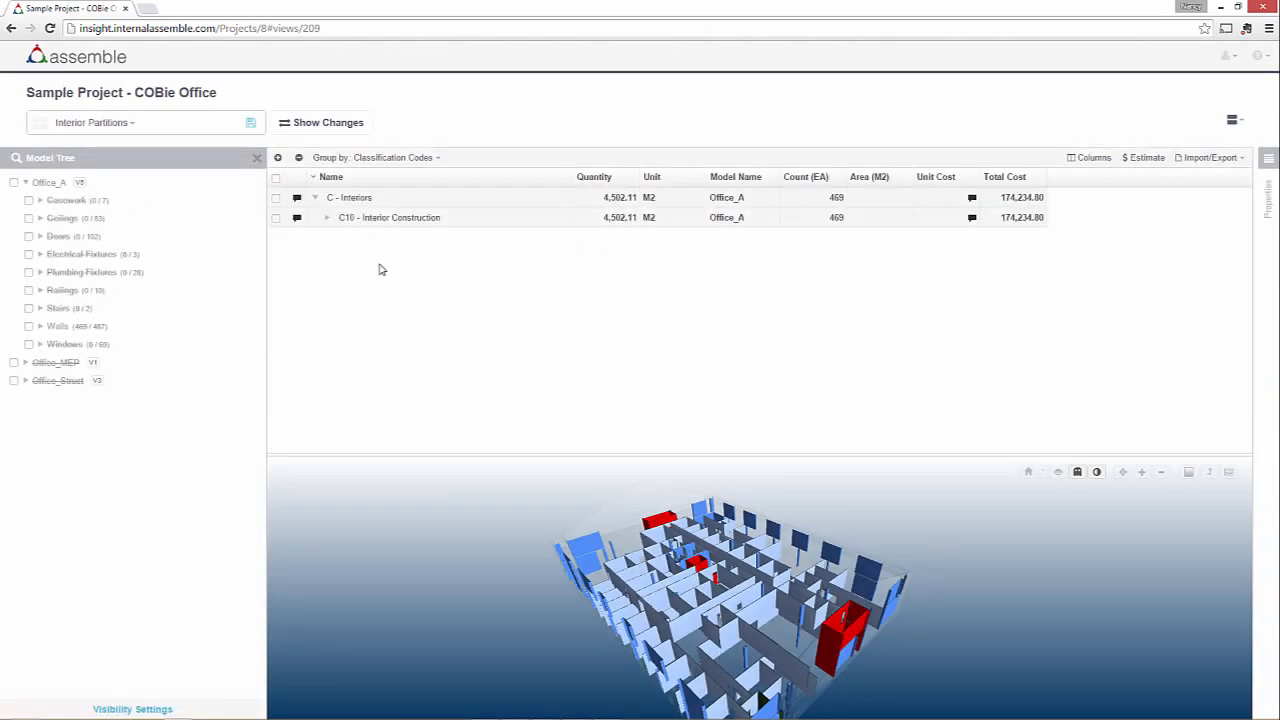
Expand C10 - Interior Construction through the Demountable and Site Built Toilet Partitions groups to examine their unit and total costs
{"action": "left_click", "coordinate": [322, 219]}
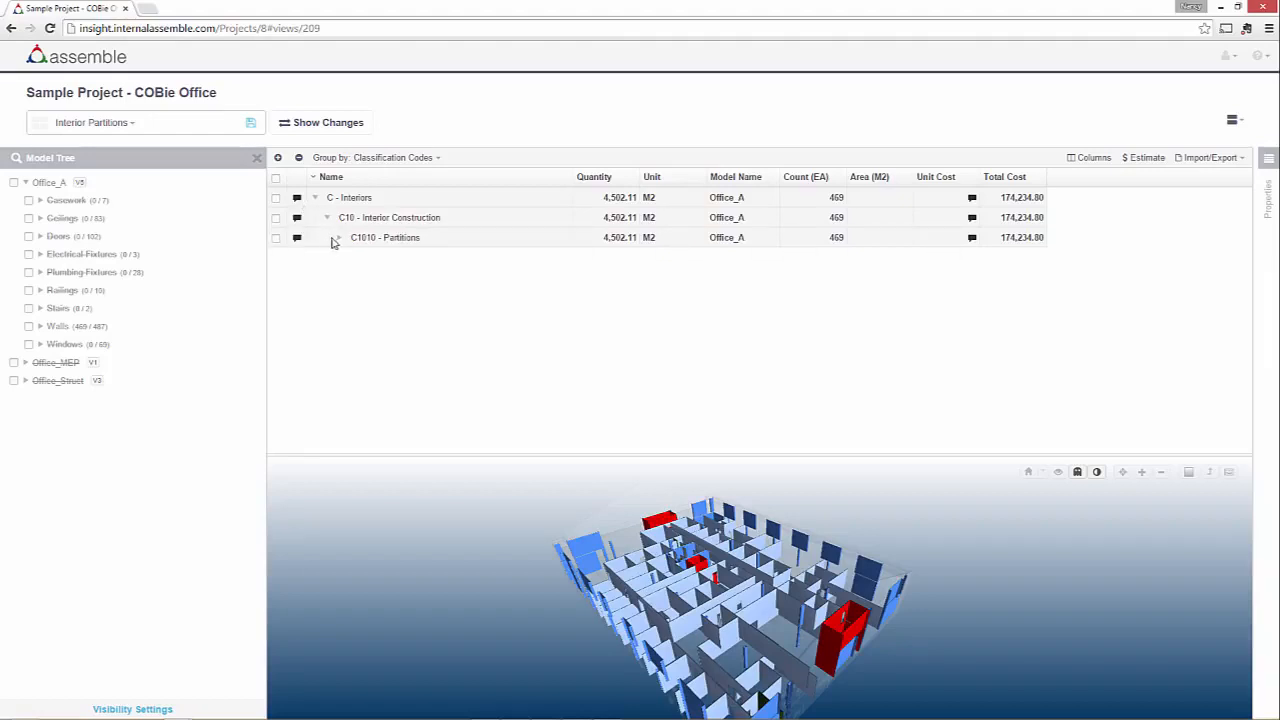
{"action": "left_click", "coordinate": [339, 240]}
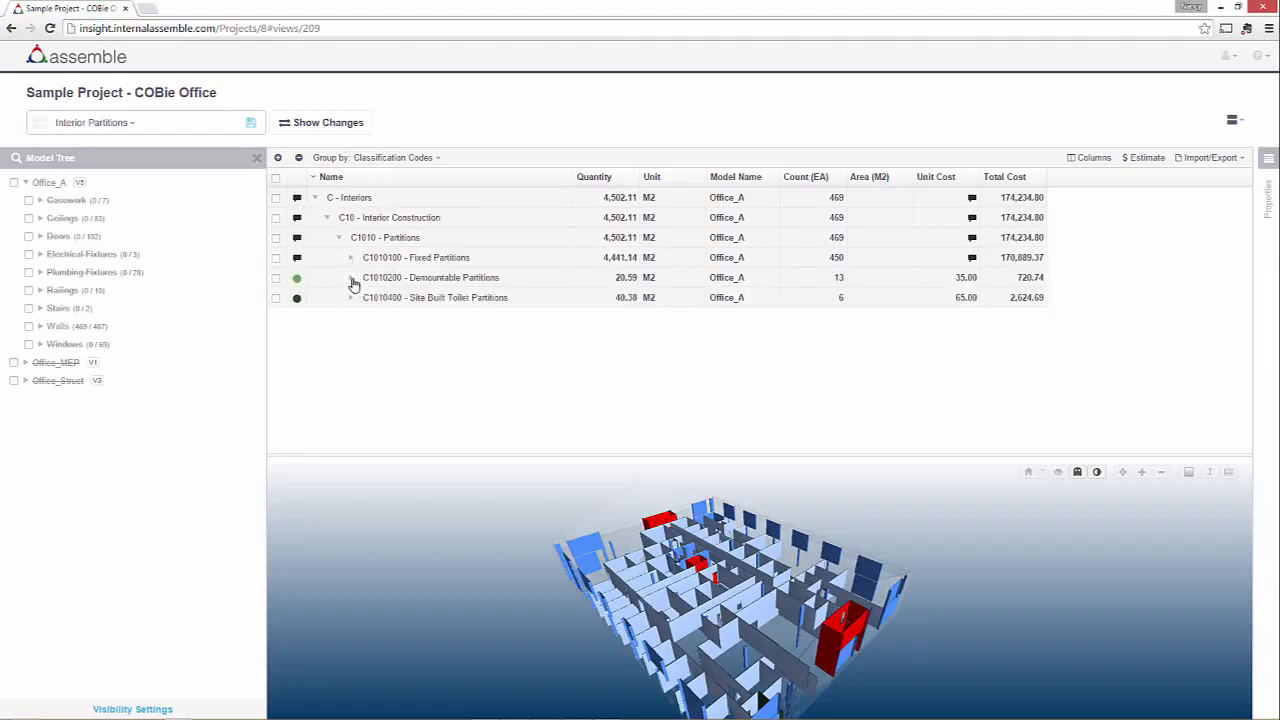
{"action": "left_click", "coordinate": [351, 279]}
{"action": "left_click", "coordinate": [351, 318]}
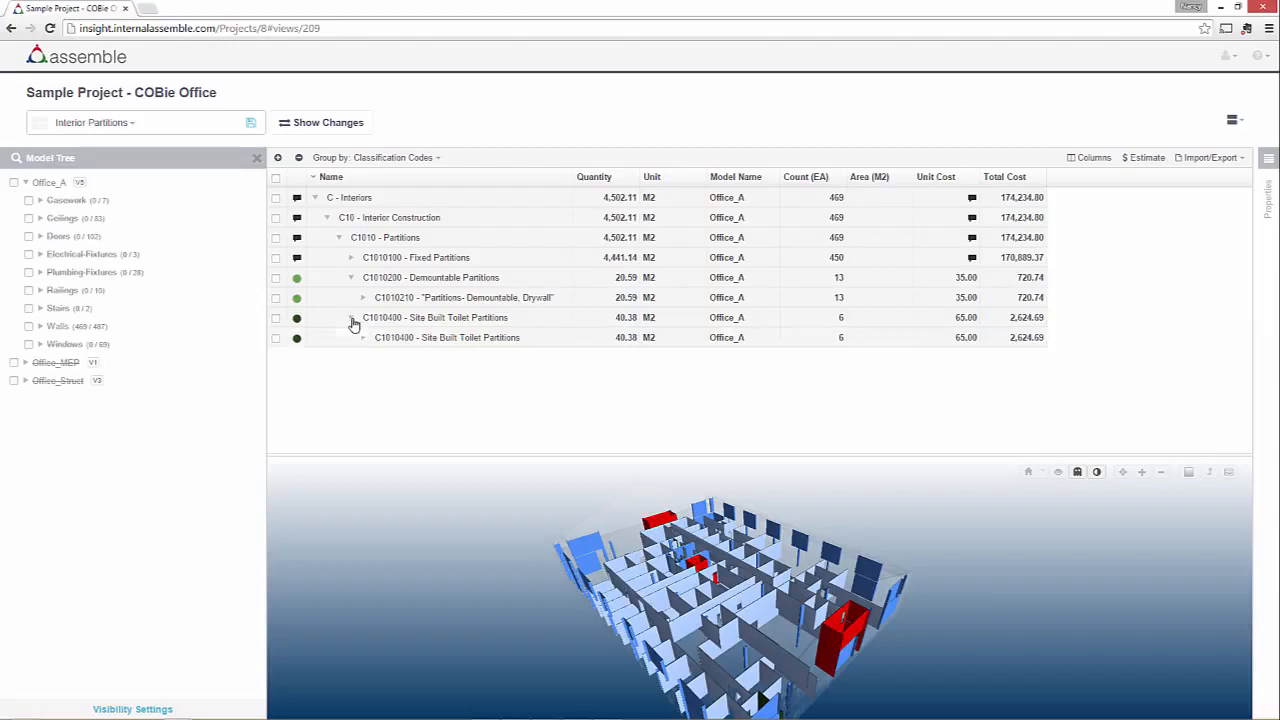
{"action": "left_click", "coordinate": [362, 339]}
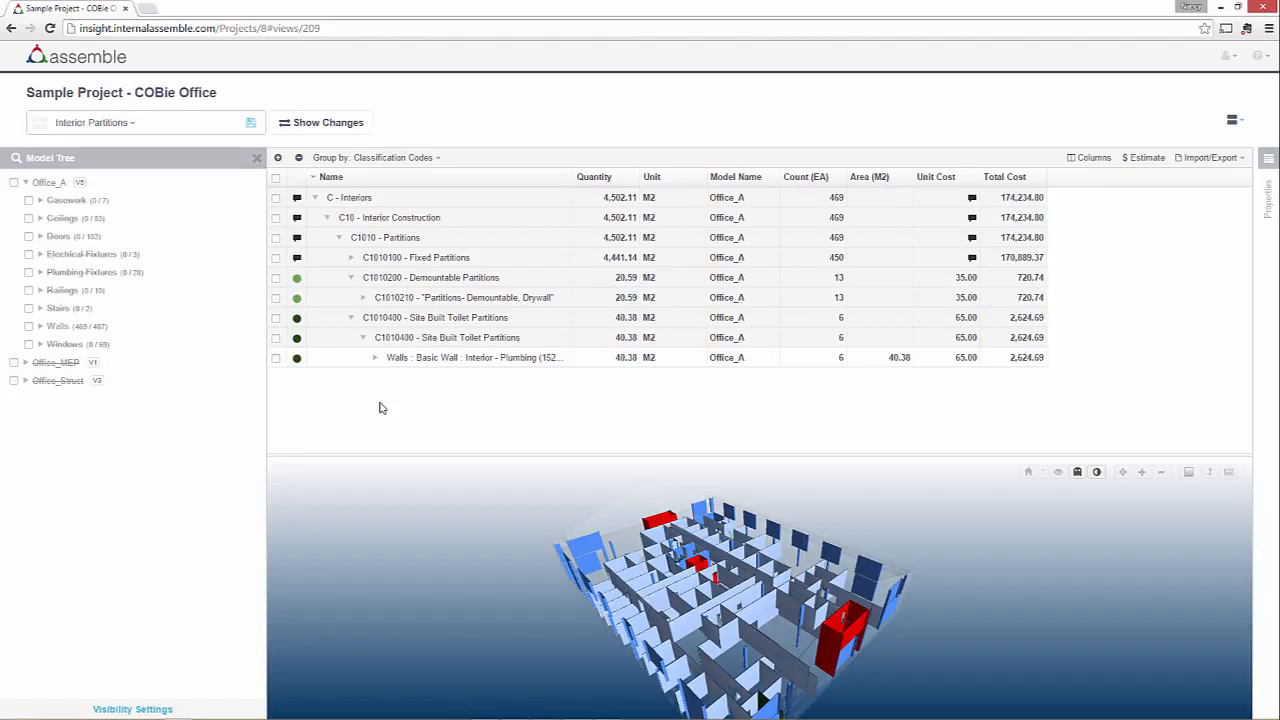
Export the Interior Partitions view to Microsoft Excel with instances included, review the grouped rows in the workbook, and return to the project
{"action": "left_click", "coordinate": [1200, 158]}
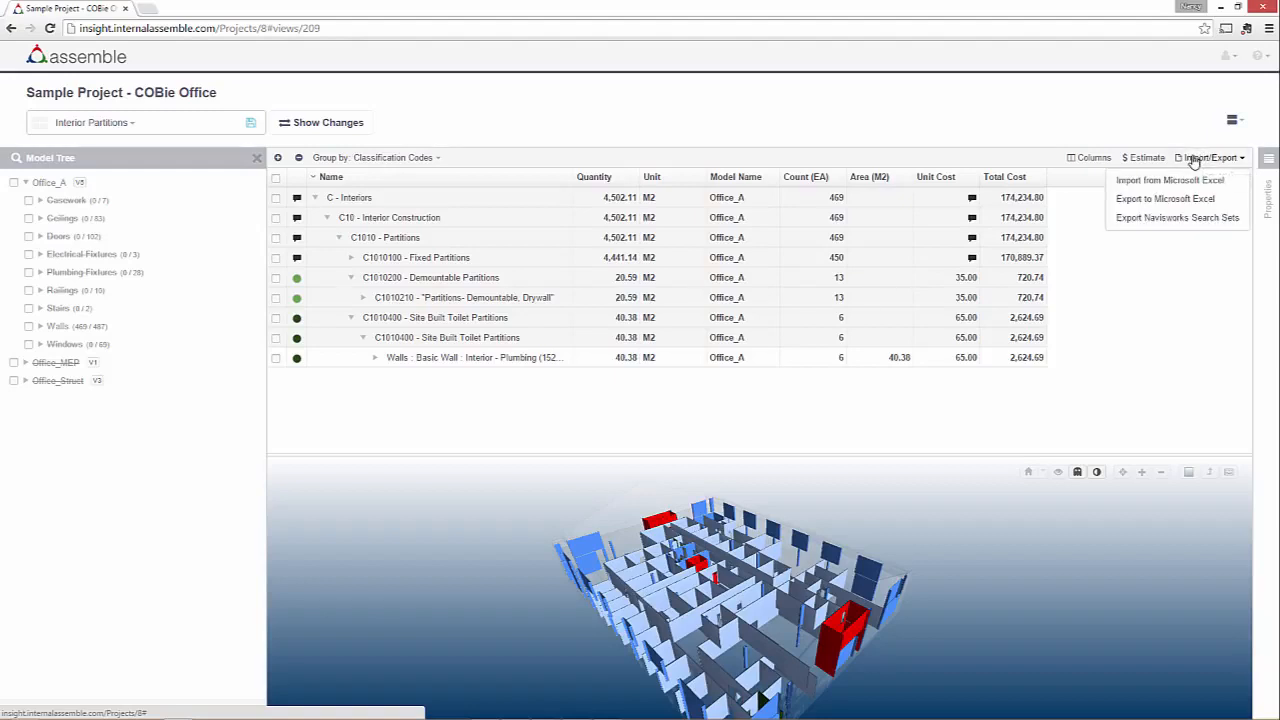
{"action": "left_click", "coordinate": [1164, 200]}
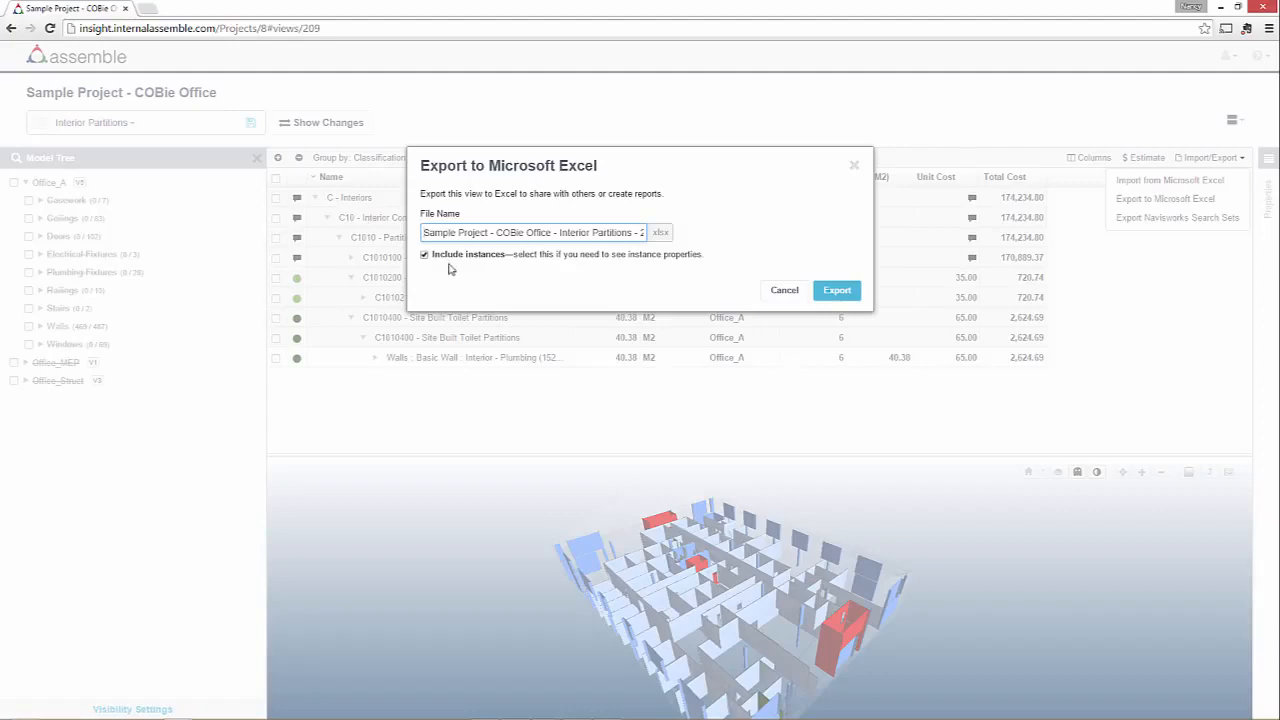
{"action": "left_click", "coordinate": [845, 293]}
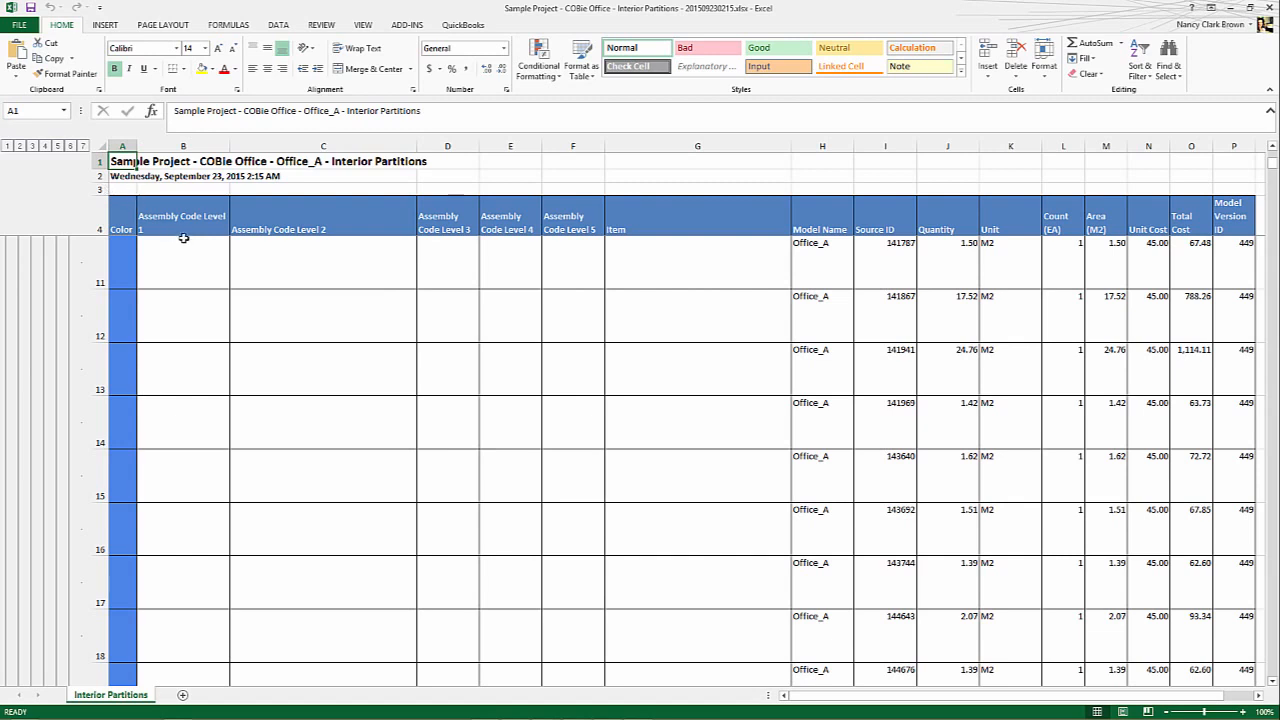
{"action": "scroll", "coordinate": [465, 260], "scroll_direction": "up", "scroll_amount": 2}
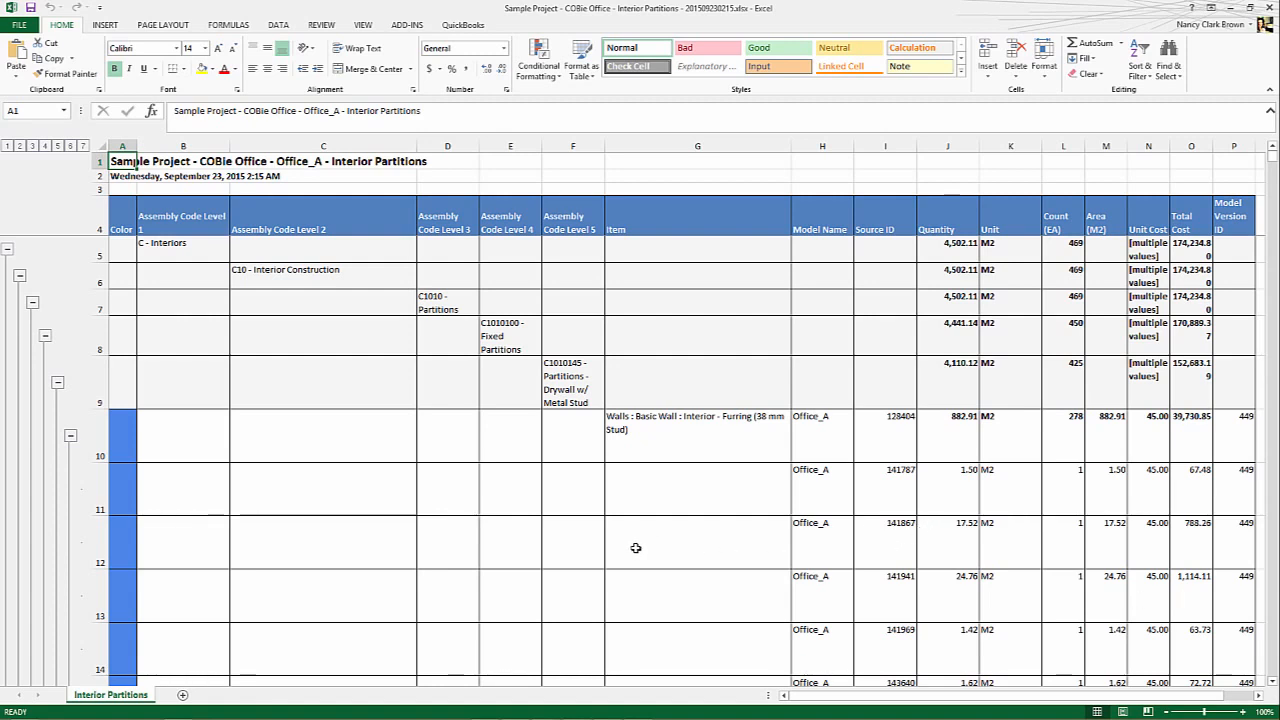
{"action": "left_click", "coordinate": [1232, 9]}
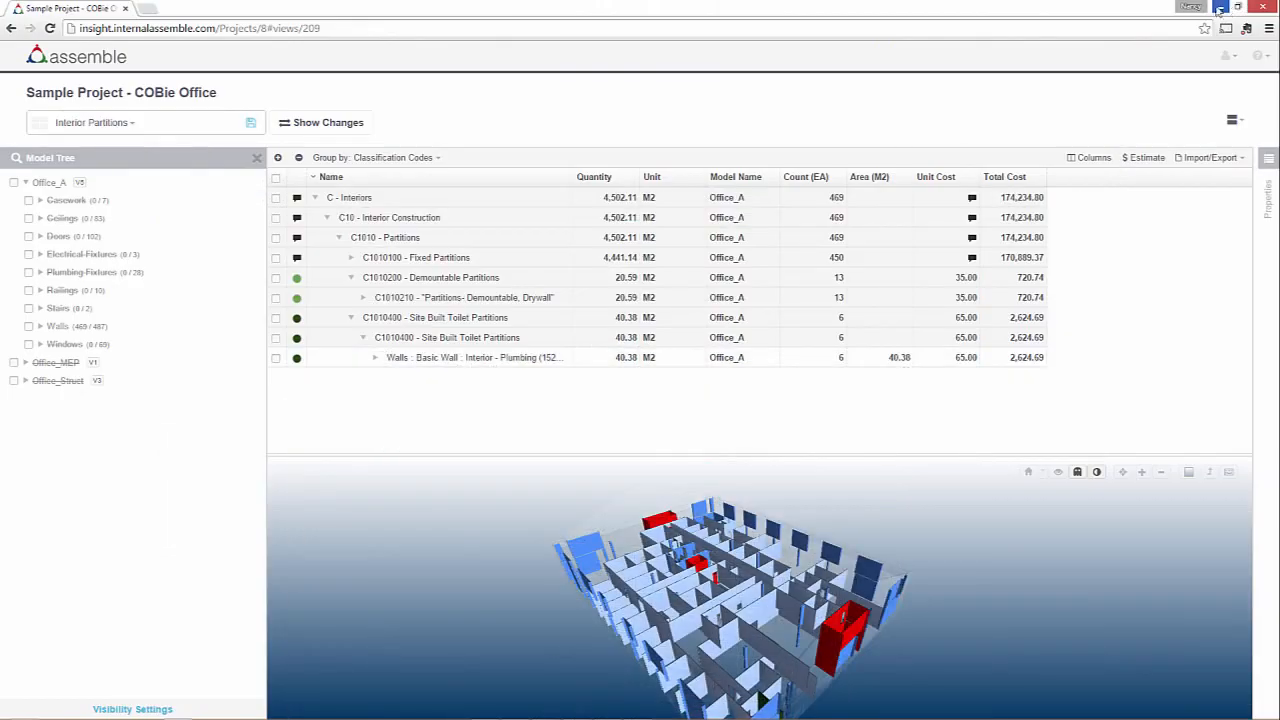
Start saving the modified Interior Partitions view
{"action": "left_click", "coordinate": [251, 123]}
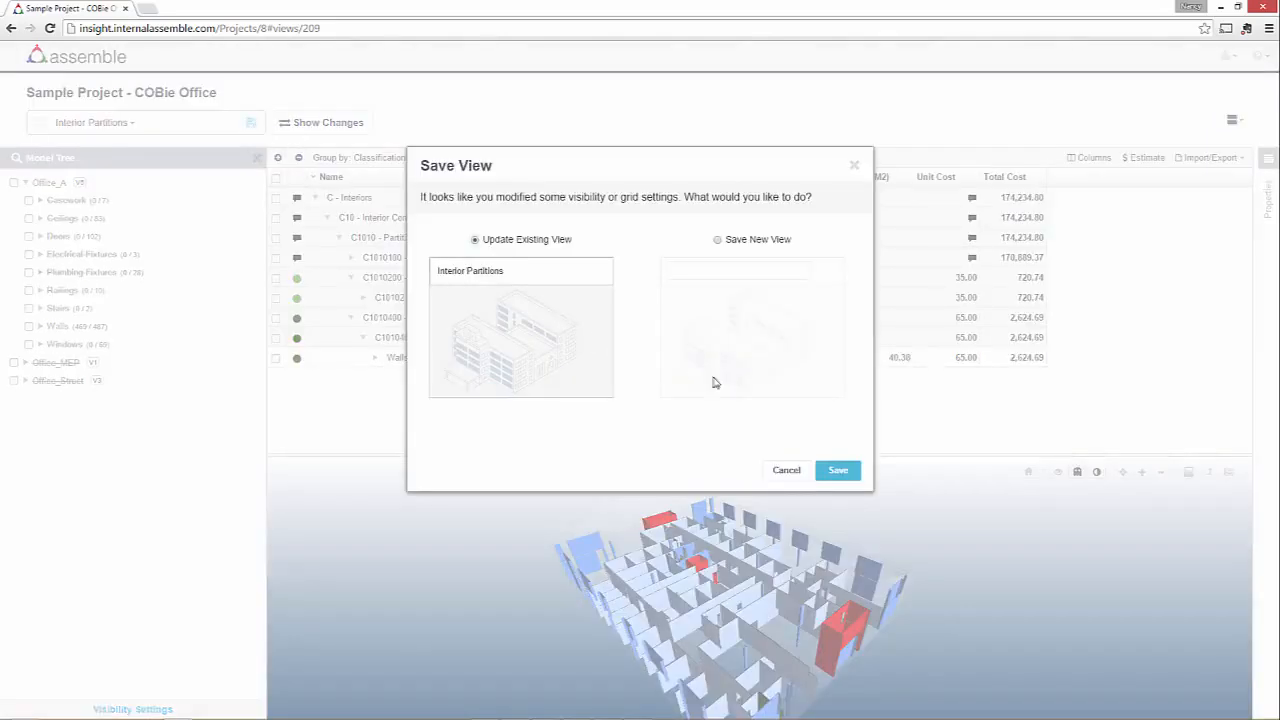